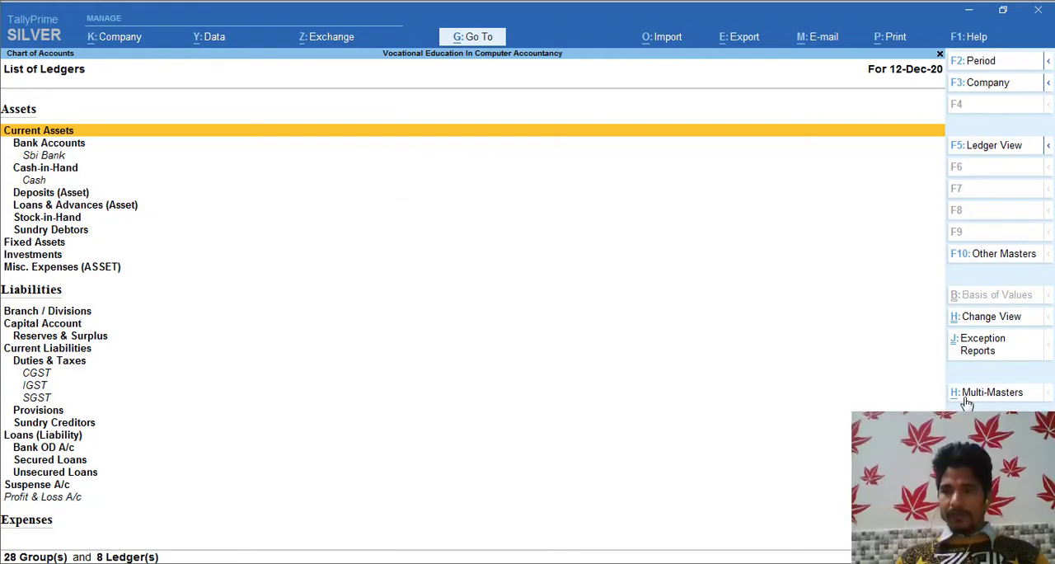
Start creating multiple ledgers at once, with the parent group set to All Items.
left_click(1020, 396)
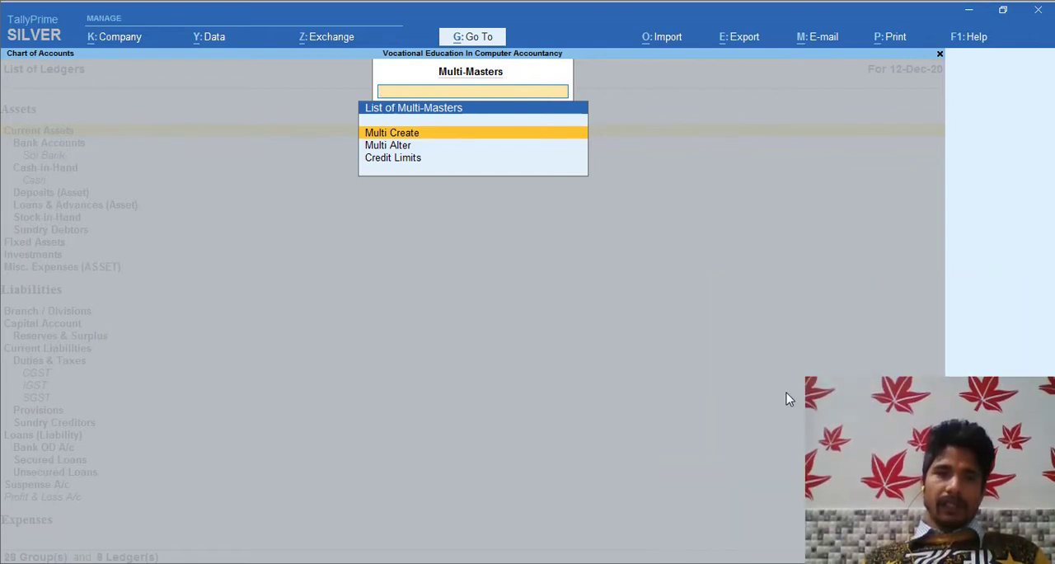
key("Return")
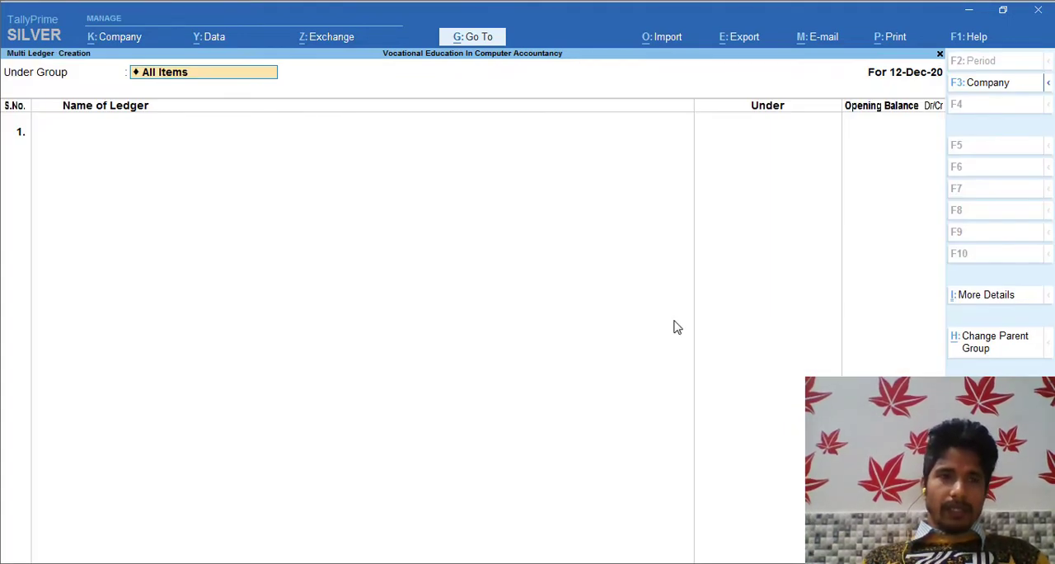
key("Return")
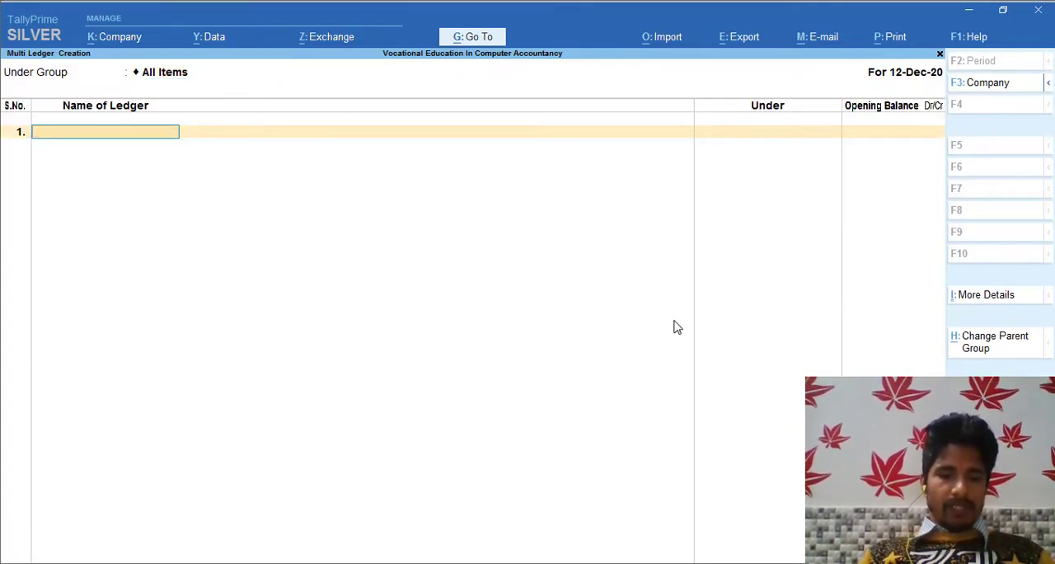
Add a ledger named Sale Local under Sales Accounts, without an opening balance.
type("Sale")
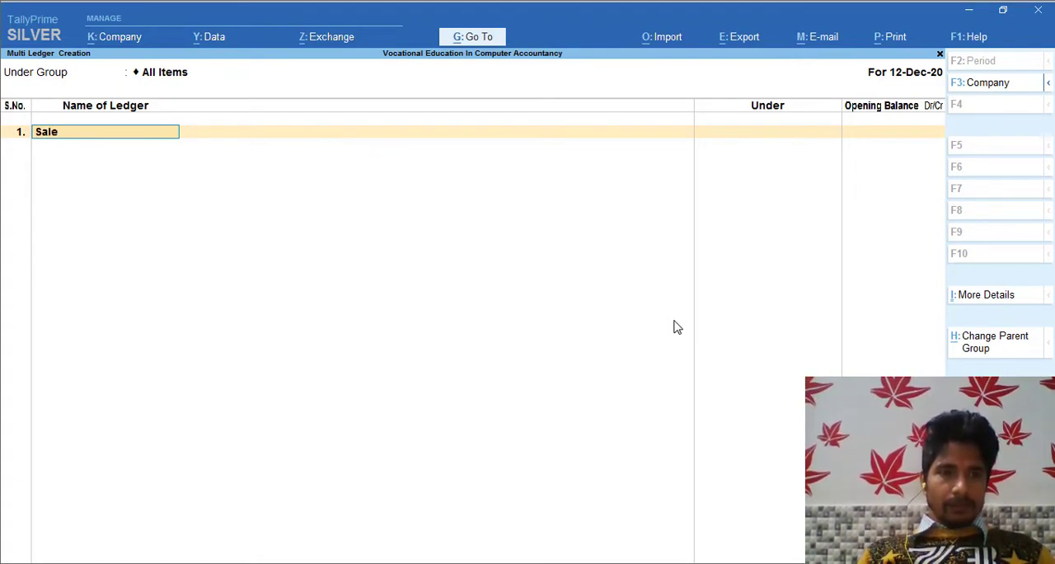
type(" Loc")
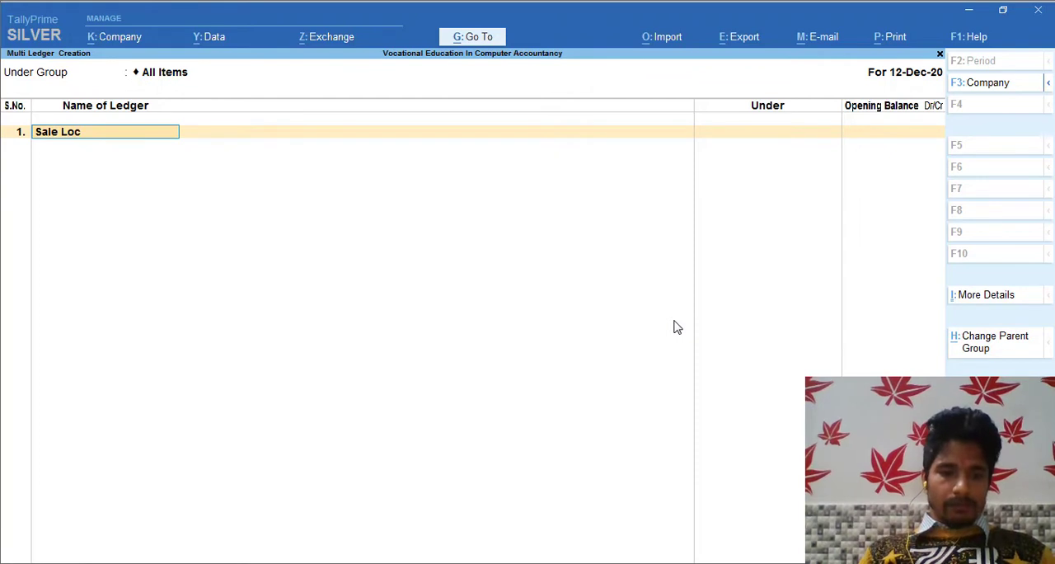
type("al")
key("Return")
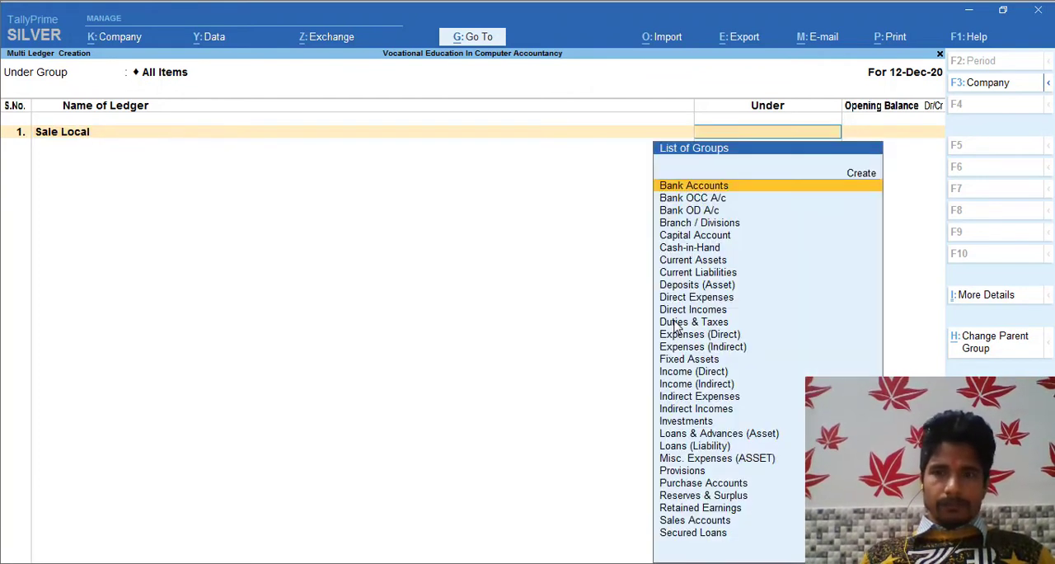
type("Sal")
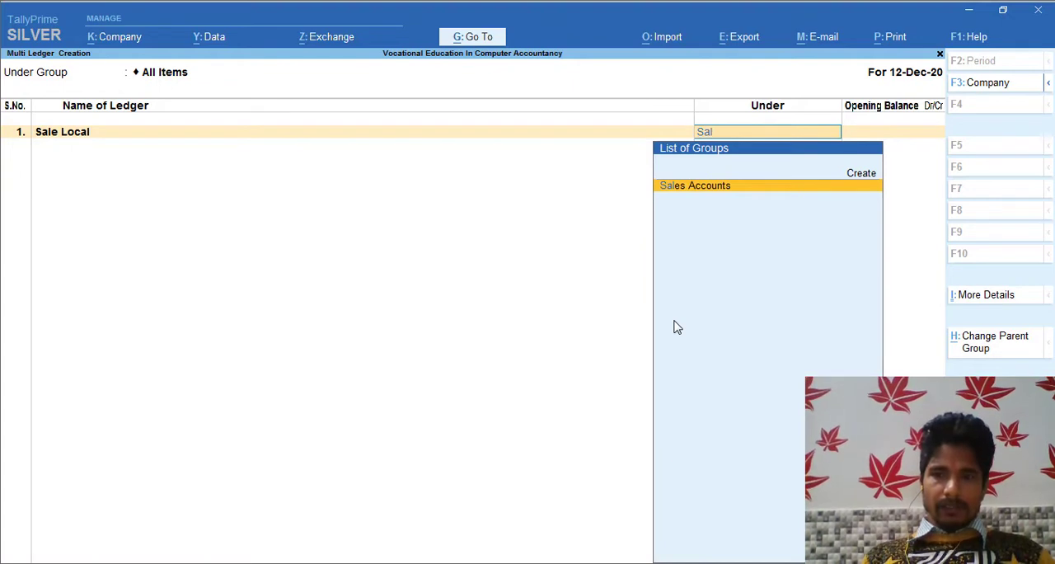
key("Return")
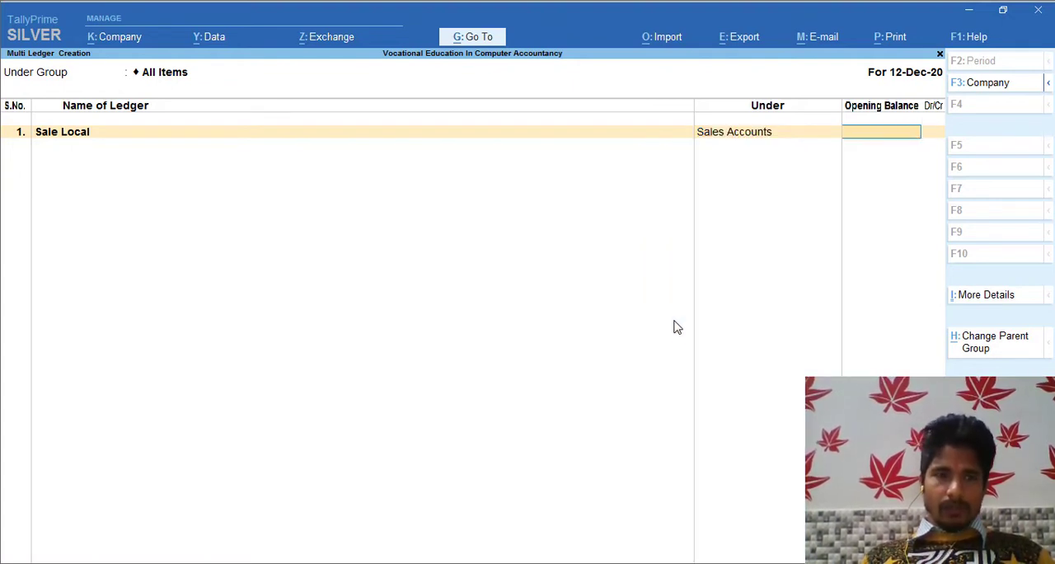
key("Return")
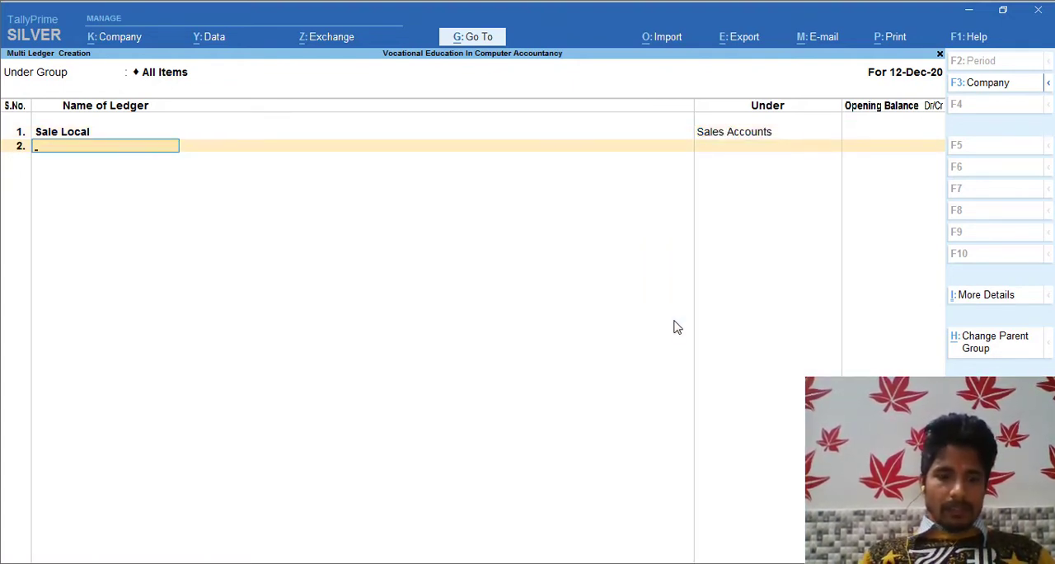
Add a second ledger named Sale Outside under Sales Accounts, without an opening balance.
type("Sal")
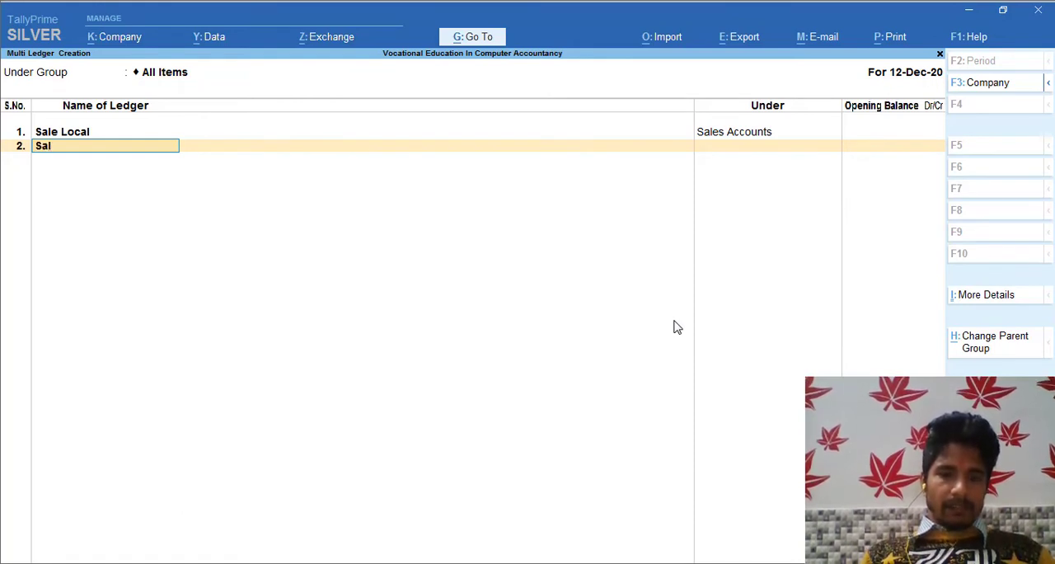
type("e")
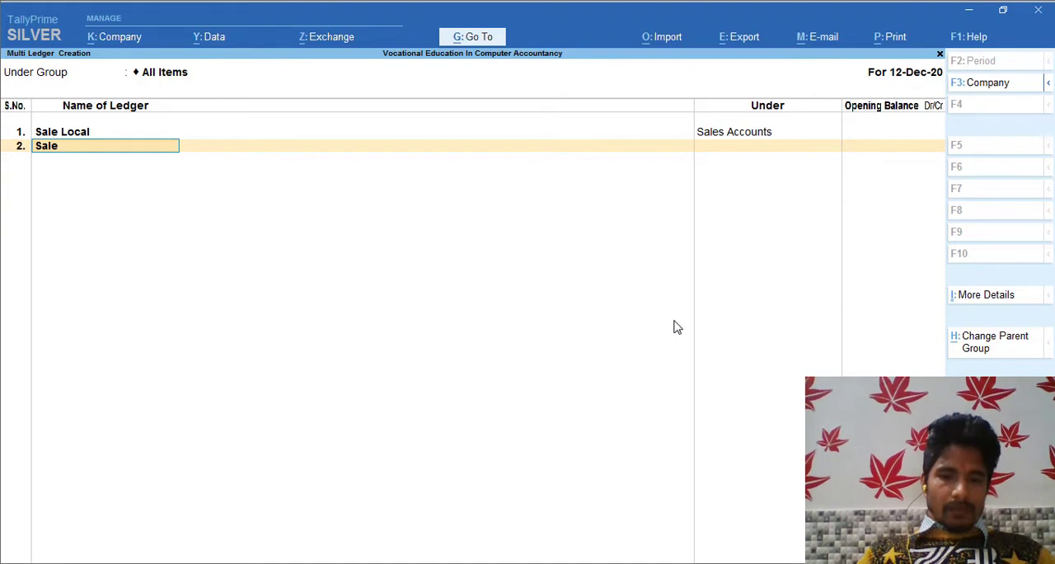
type(" Outs")
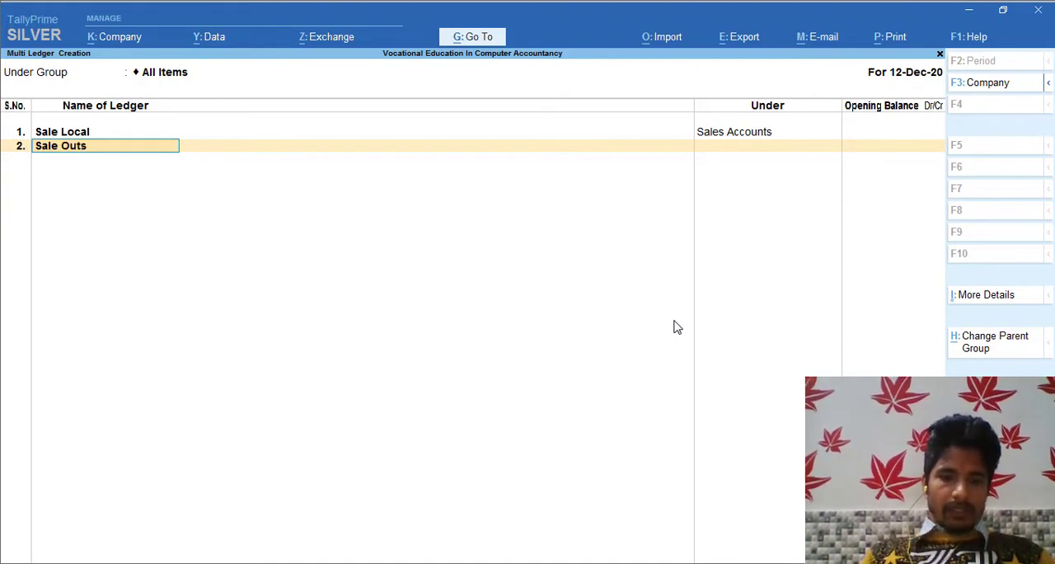
type("ide")
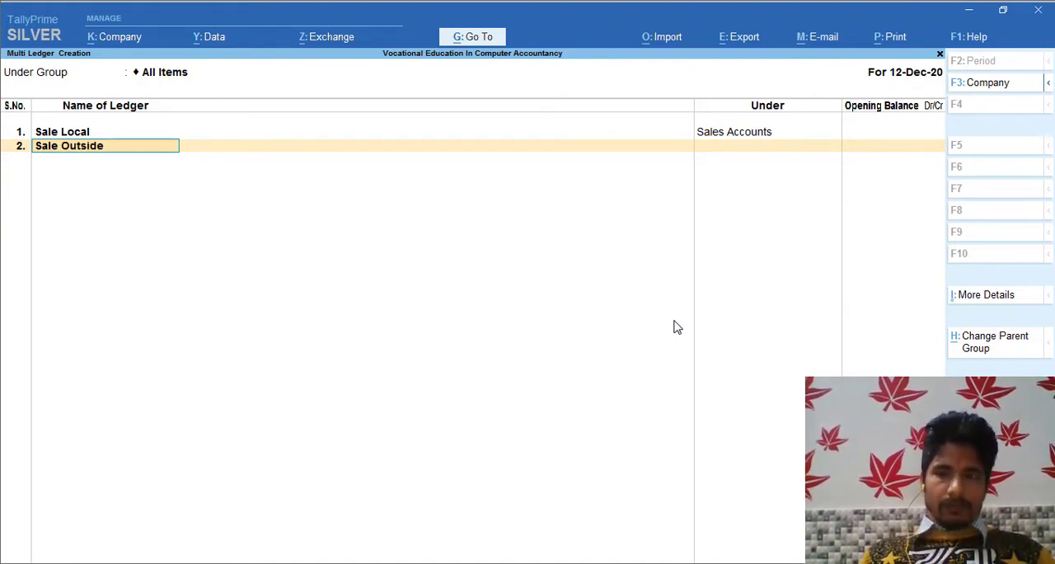
key("Return")
type("Sal")
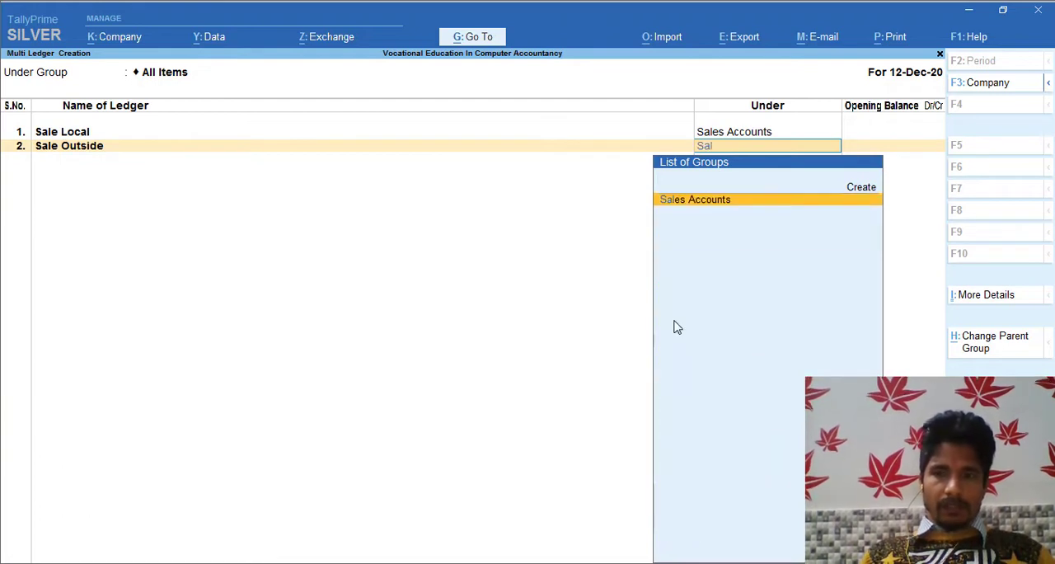
key("Return")
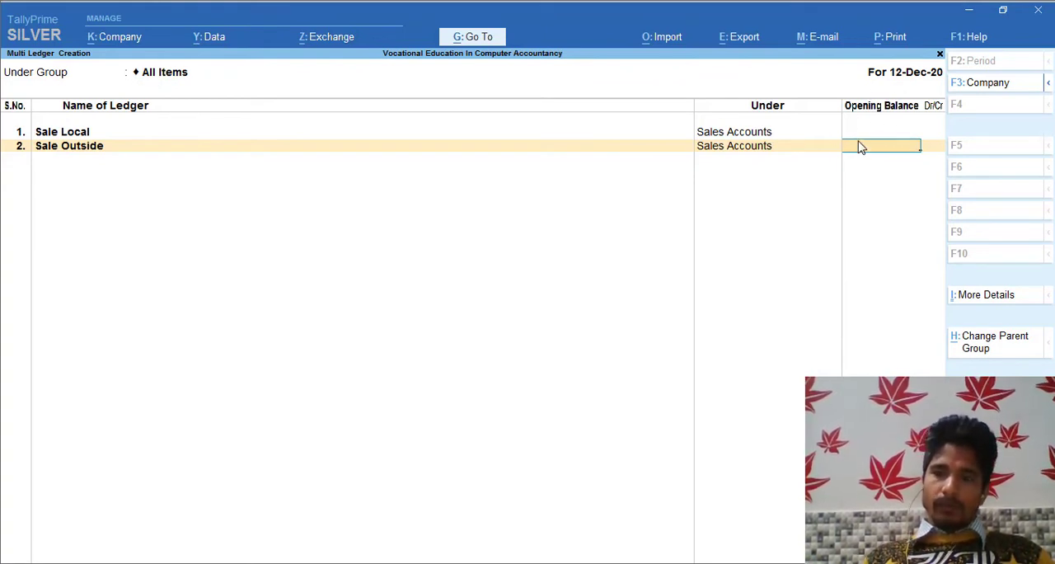
key("Return")
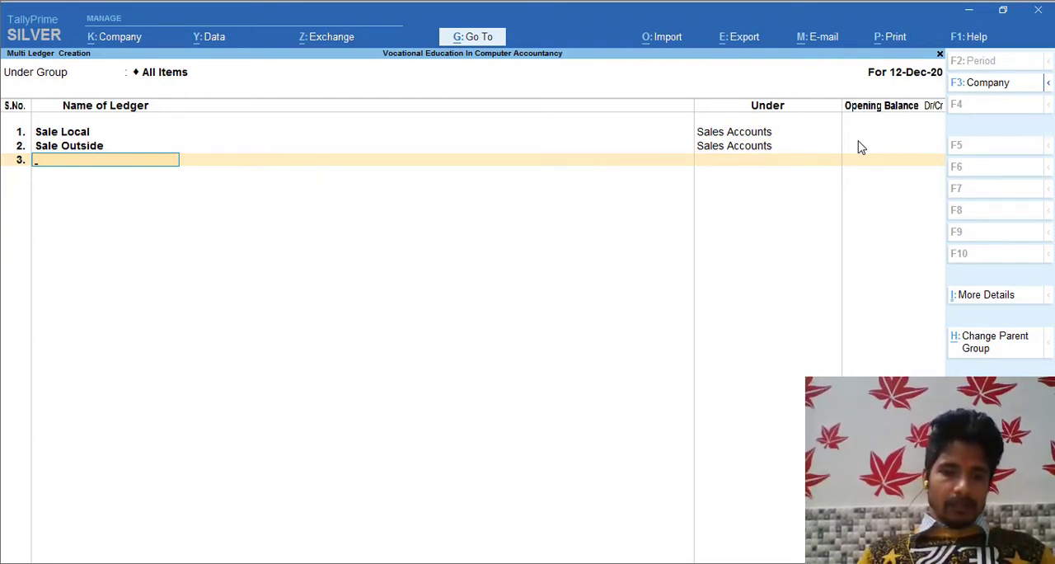
Add a ledger with the customer's name under Sundry Debtors, with an opening balance of 5,000 Dr.
type("Laxmi")
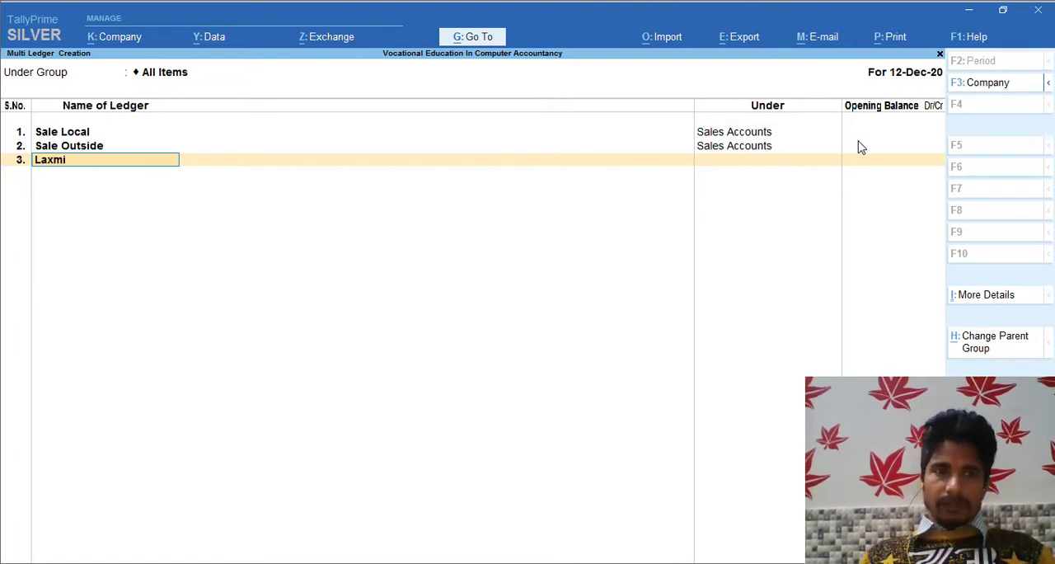
key("Return")
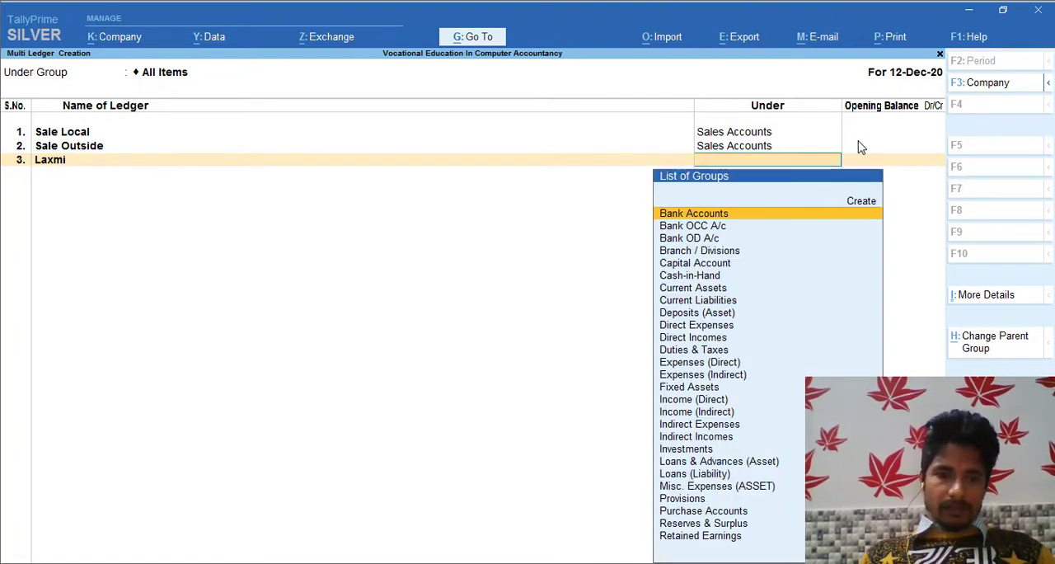
type("Sun")
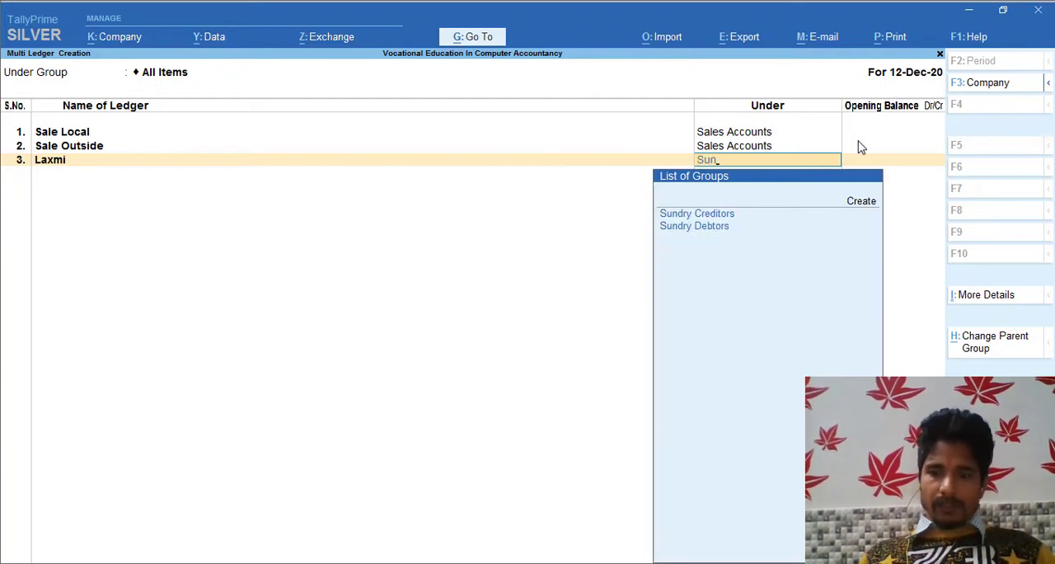
key("Down")
key("Return")
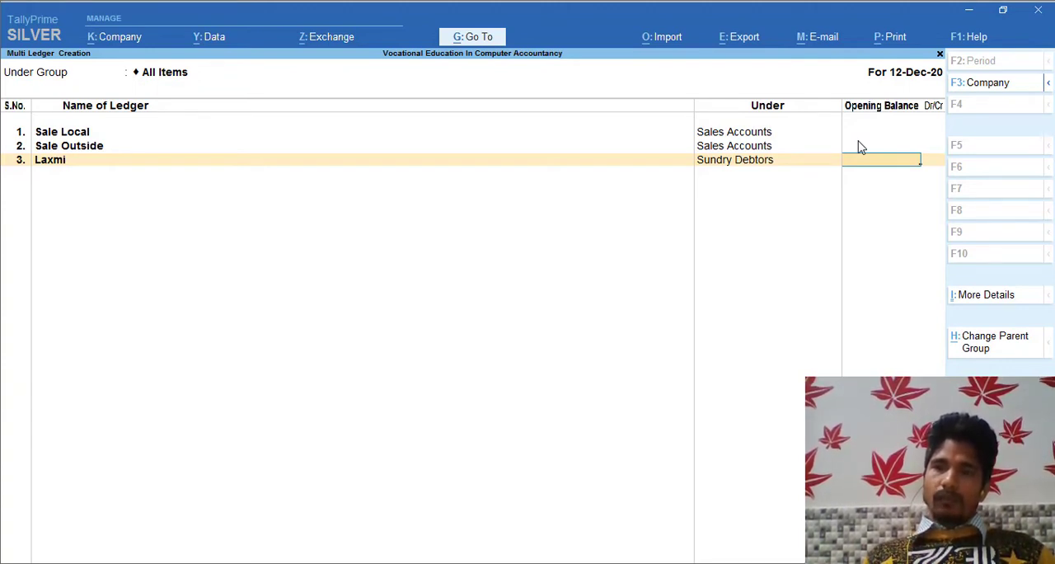
type("5000")
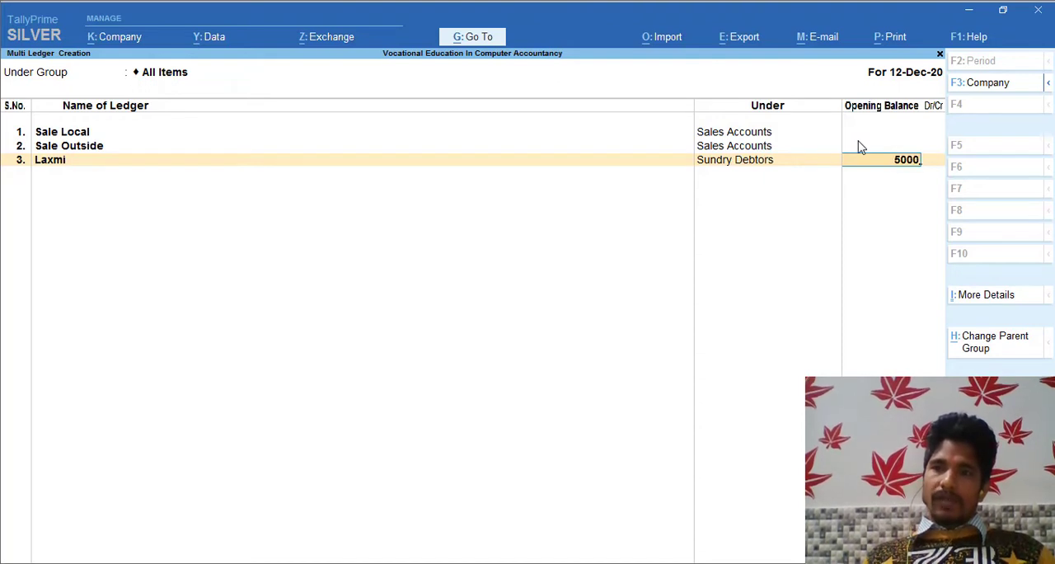
key("Return")
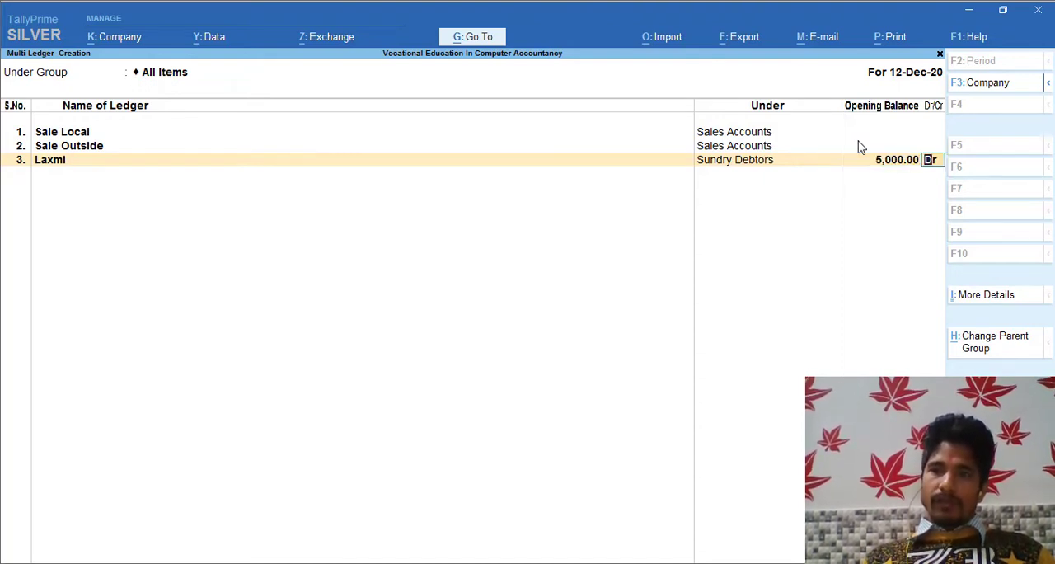
key("Return")
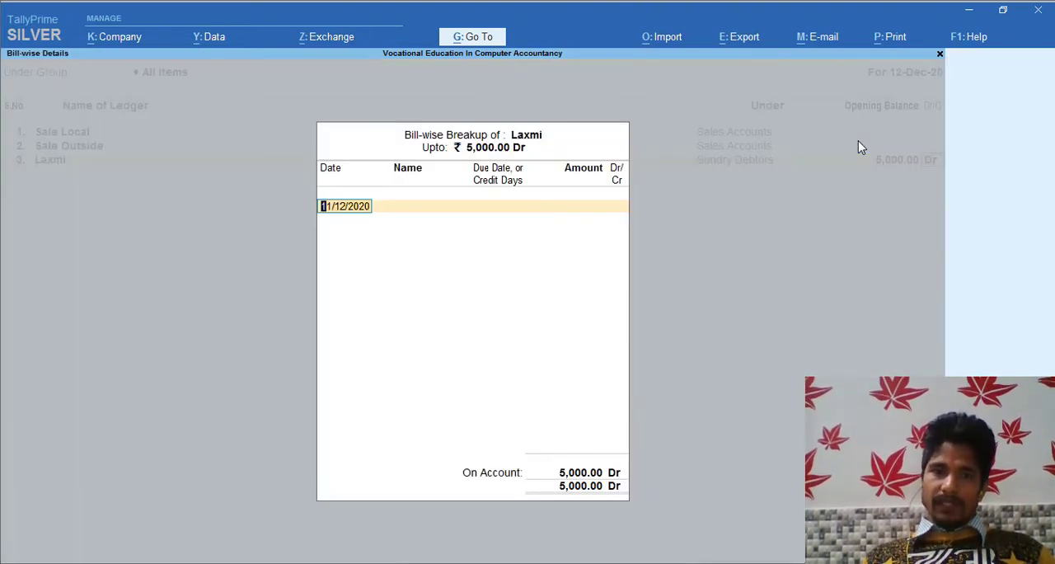
Allocate the customer's opening balance to bill 1005 dated 11/12/2020, due 1-Sep-21, for 5,000 Dr, and save all the new ledgers.
key("Return")
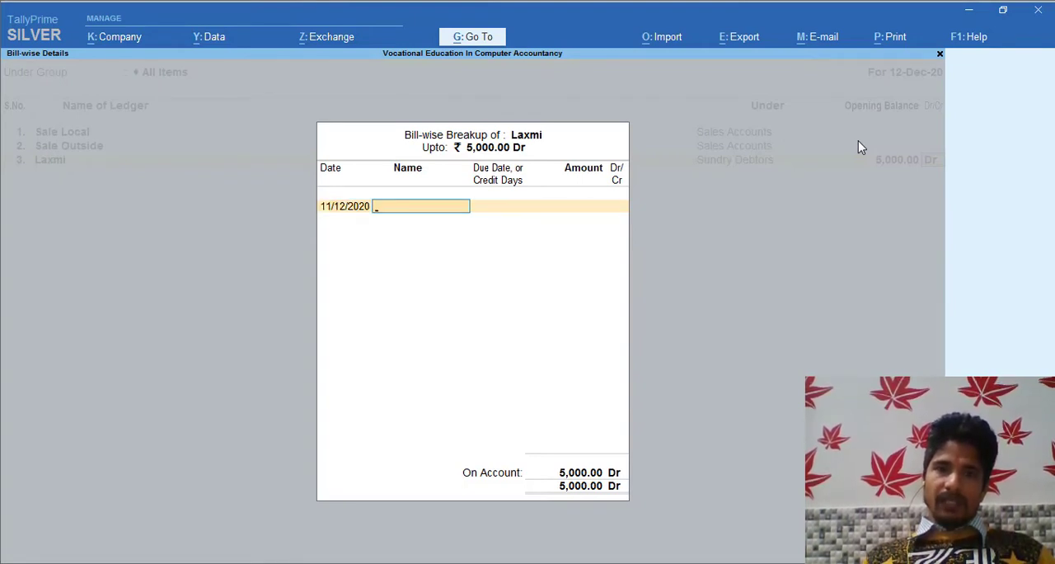
type("100")
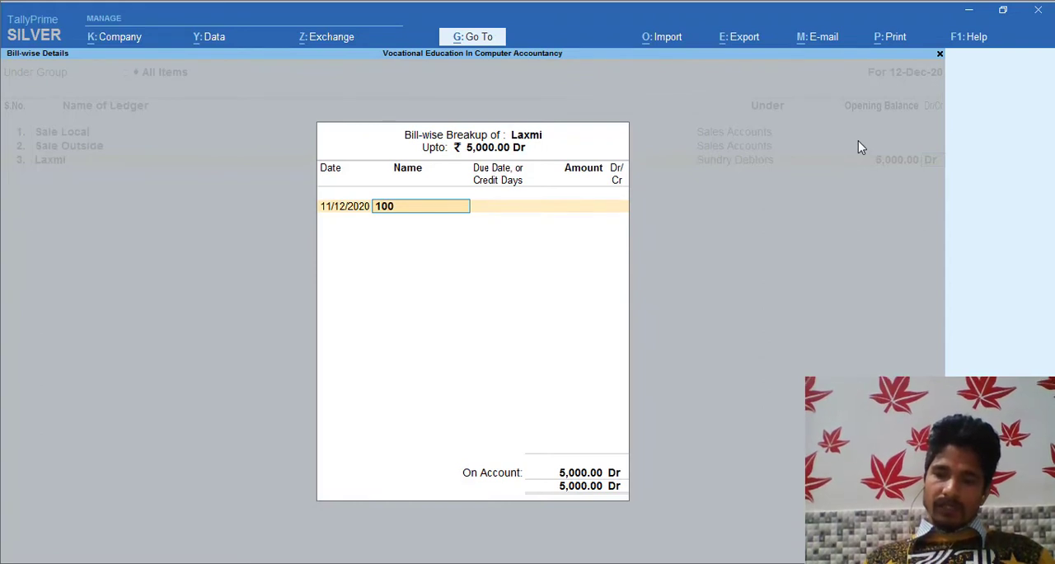
type("5")
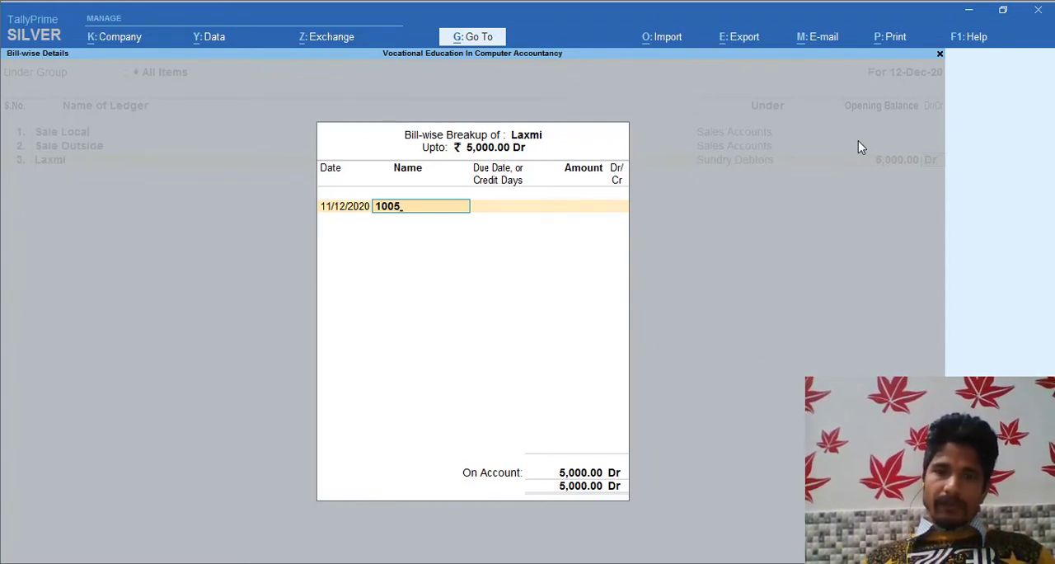
key("Return")
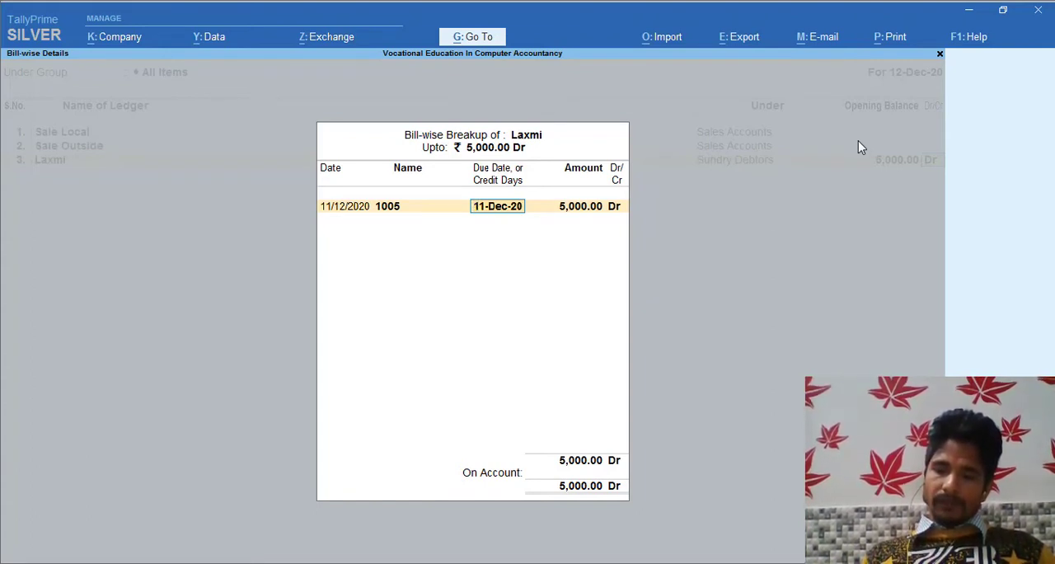
type("1")
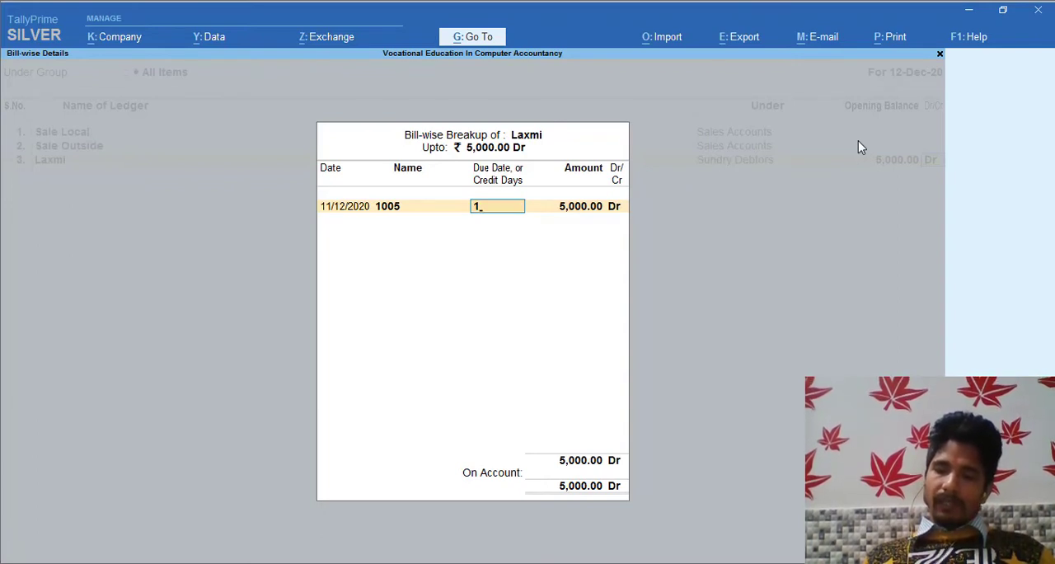
type("-9")
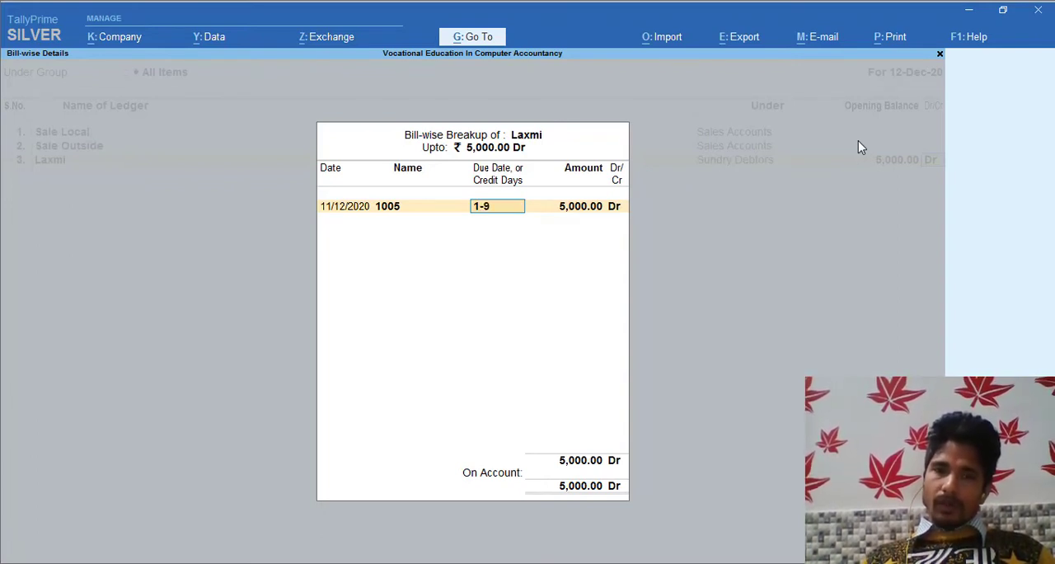
key("Return")
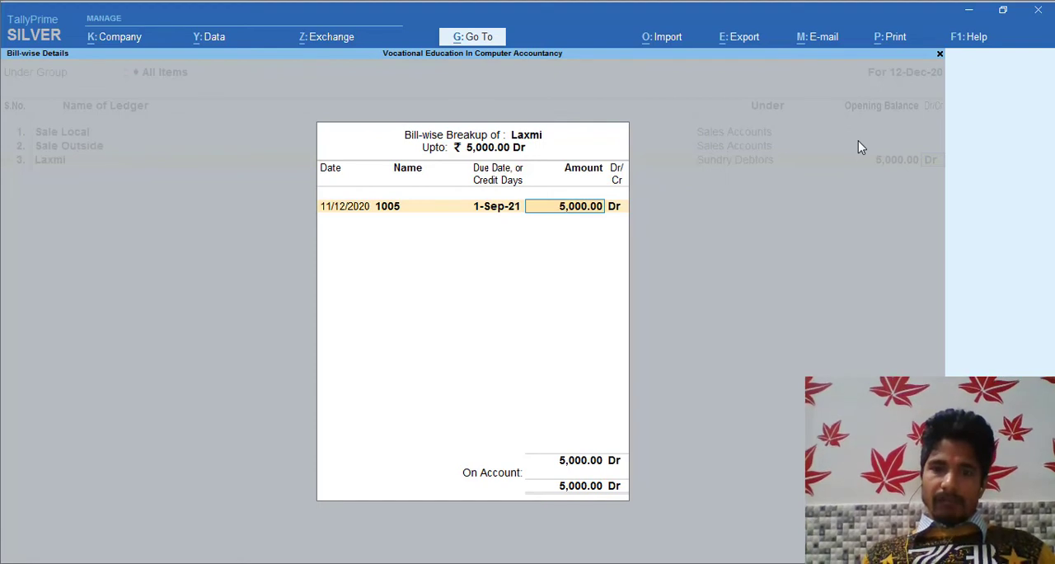
key("Return")
key("Return")
key("Return")
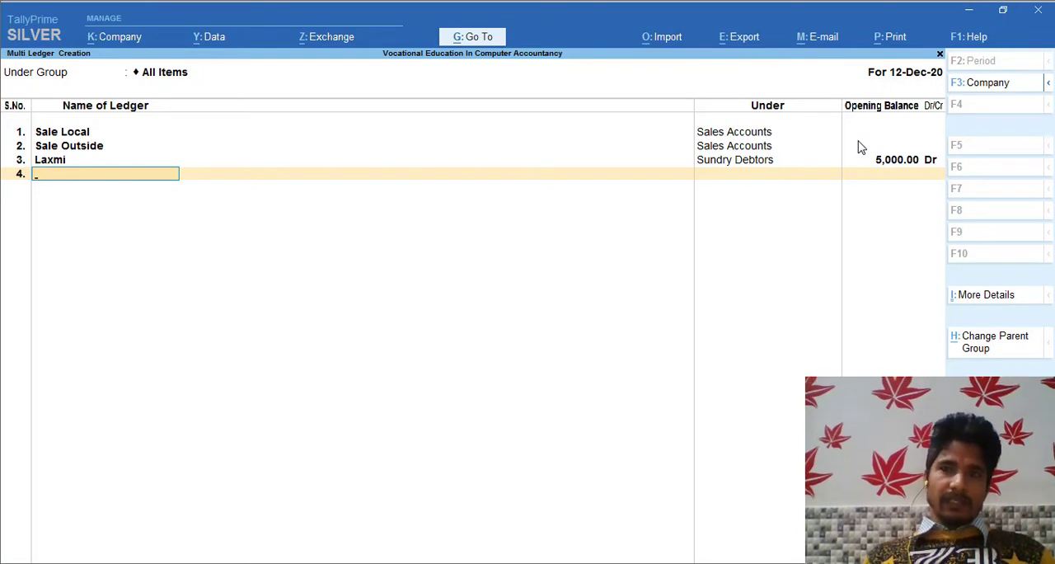
key("ctrl")
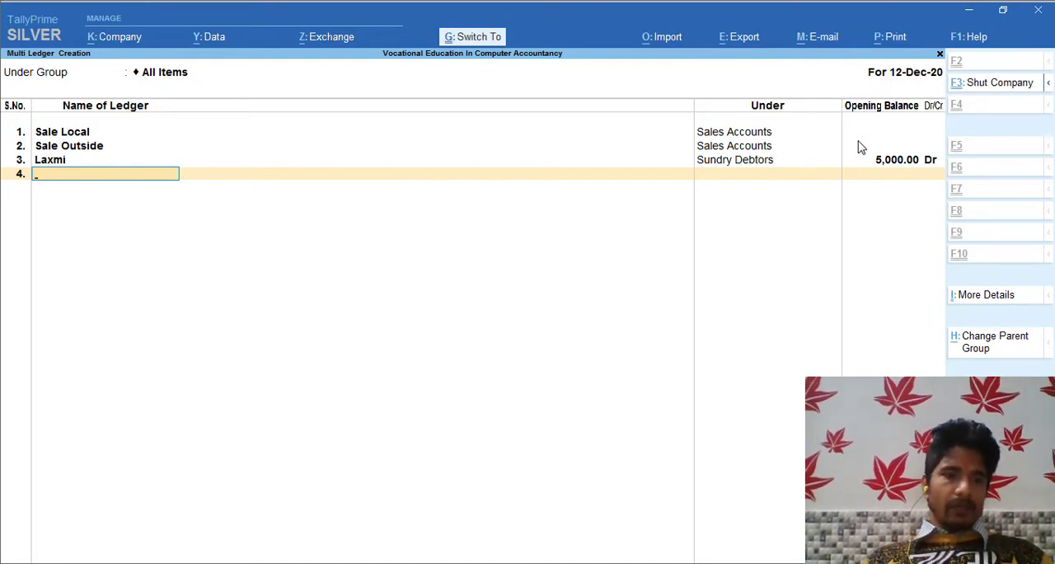
key("ctrl+a")
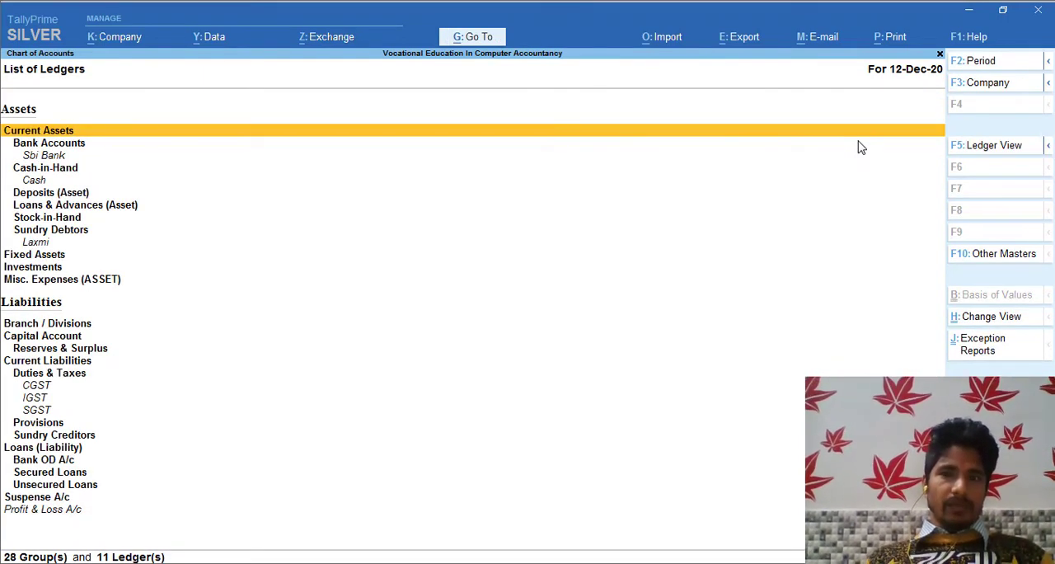
Open Multi Alter for the ledgers of all groups from the Chart of Accounts.
key("Escape")
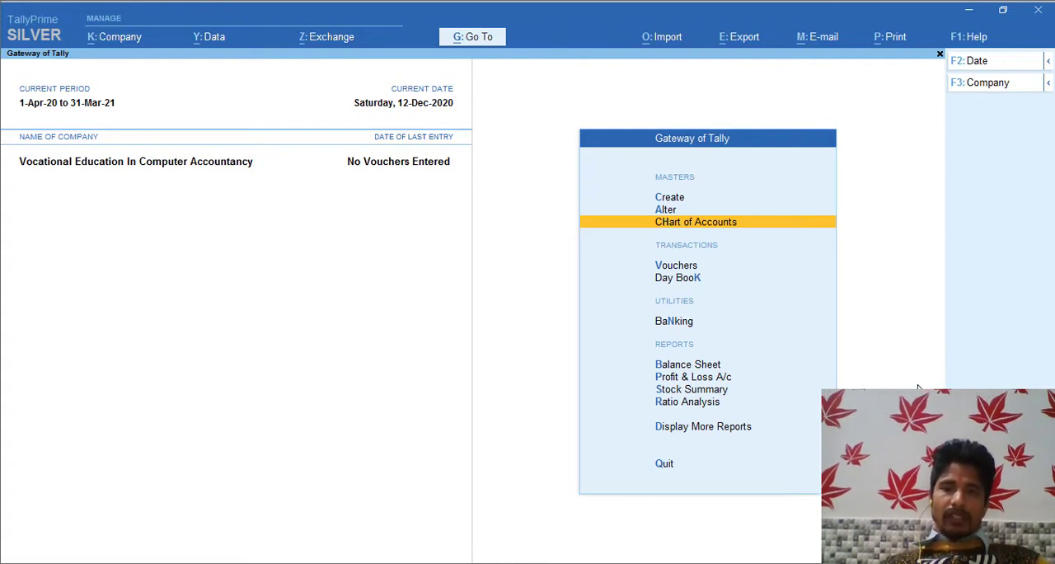
key("Return")
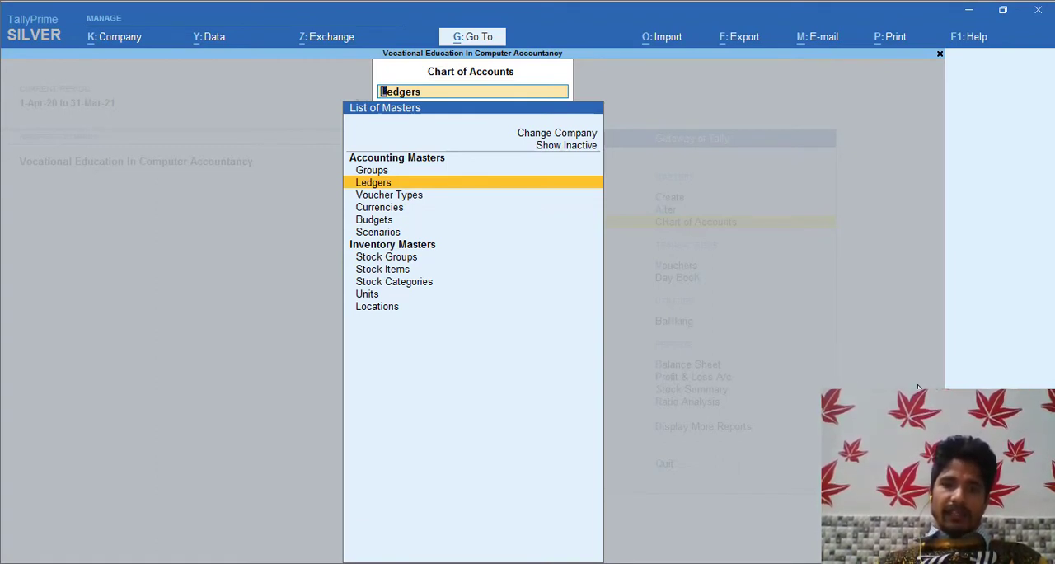
key("Return")
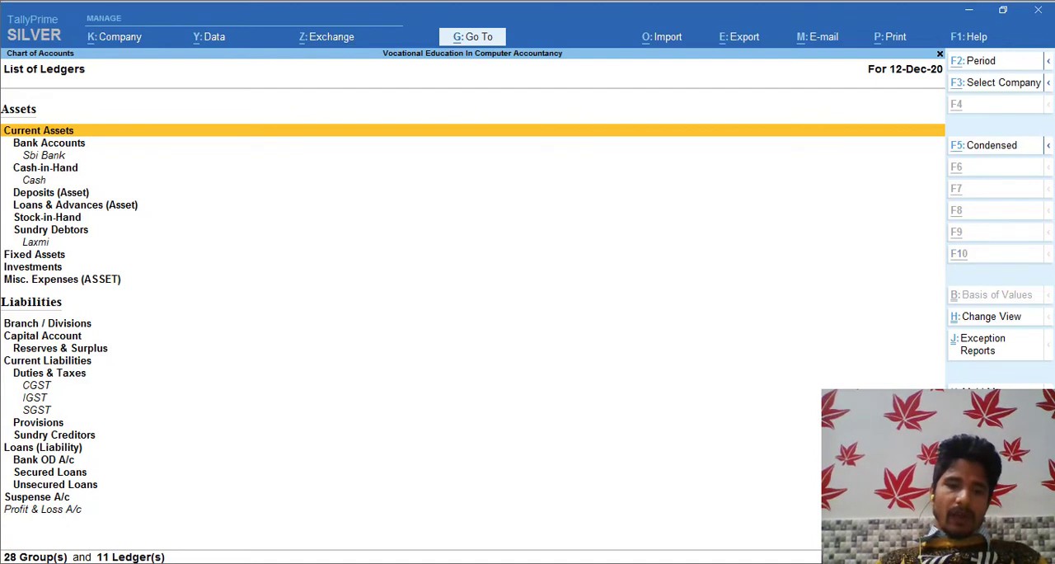
key("alt+h")
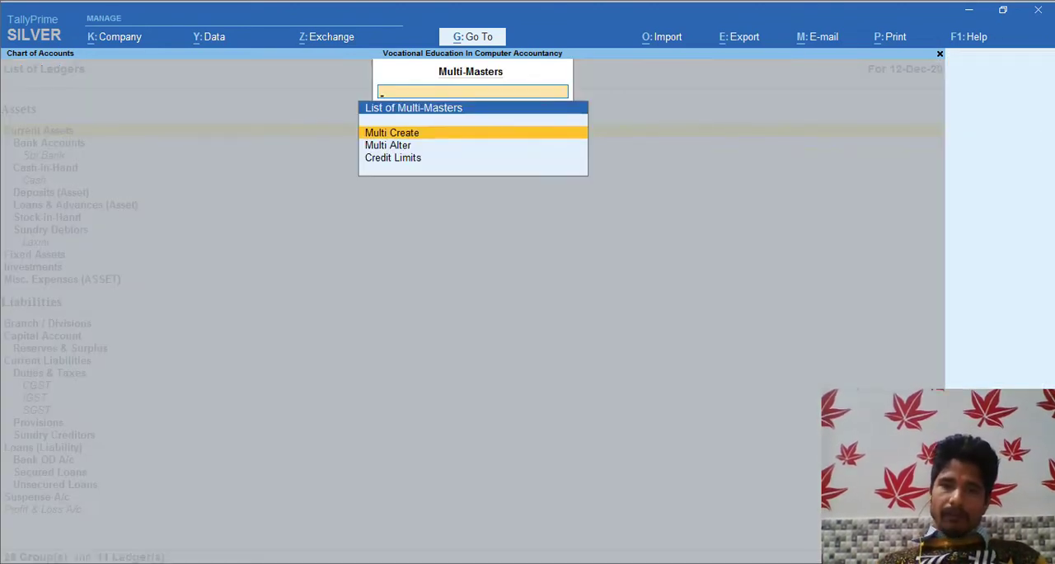
key("Down")
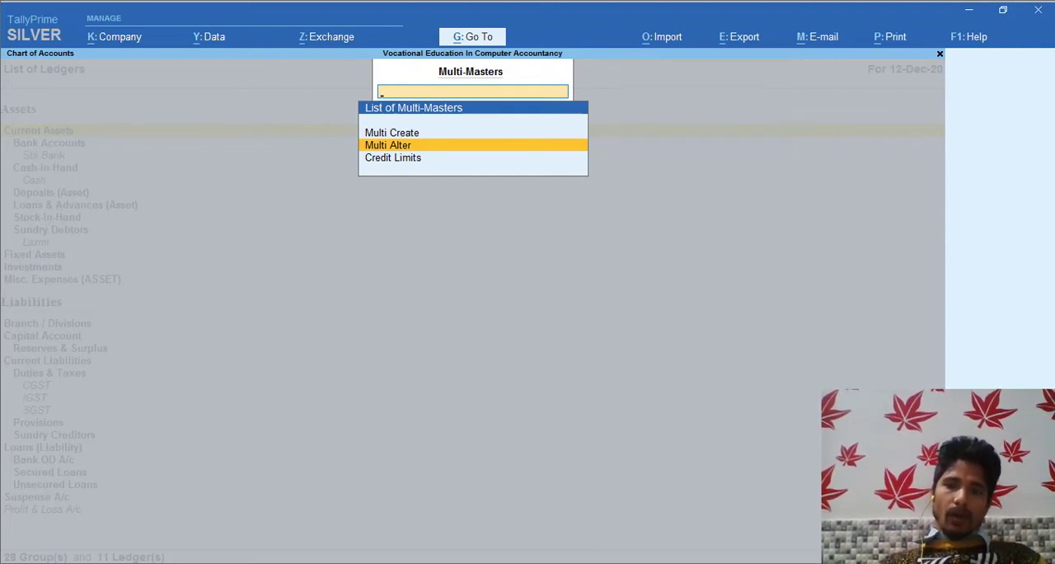
key("Return")
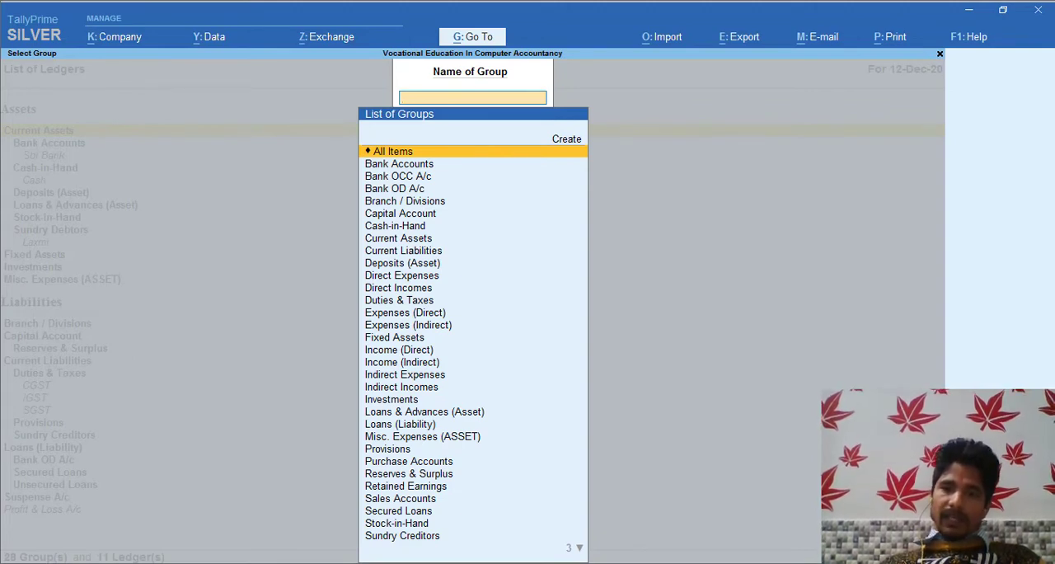
key("Return")
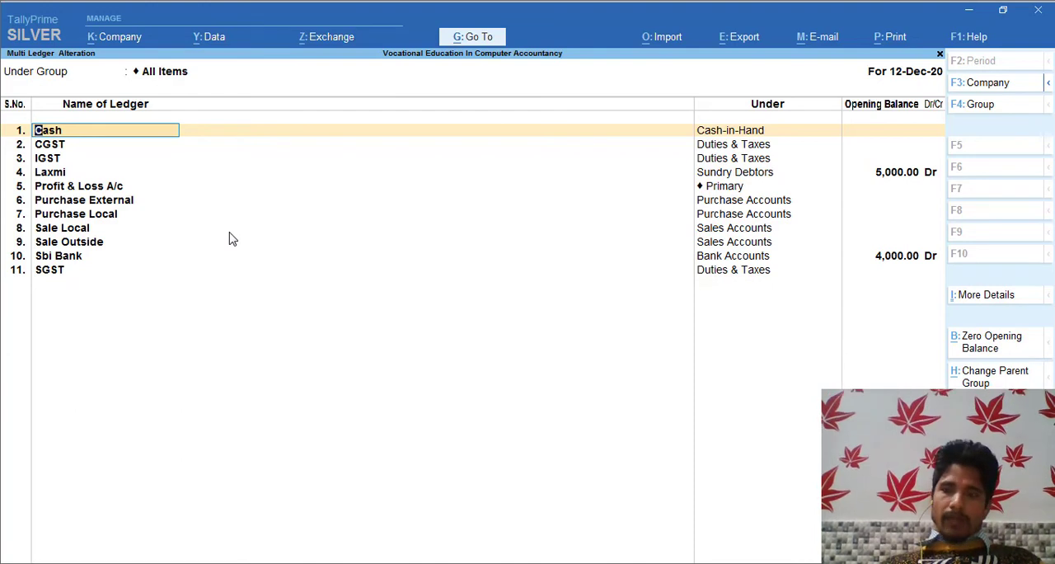
Set the Cash ledger's opening balance to 10,000 Dr.
key("Return")
key("Return")
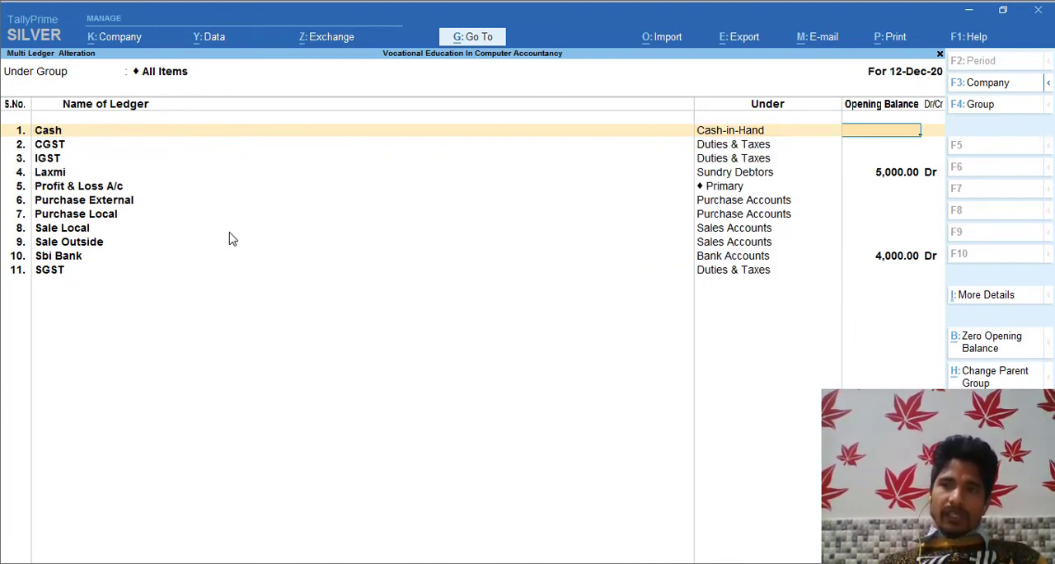
type("1")
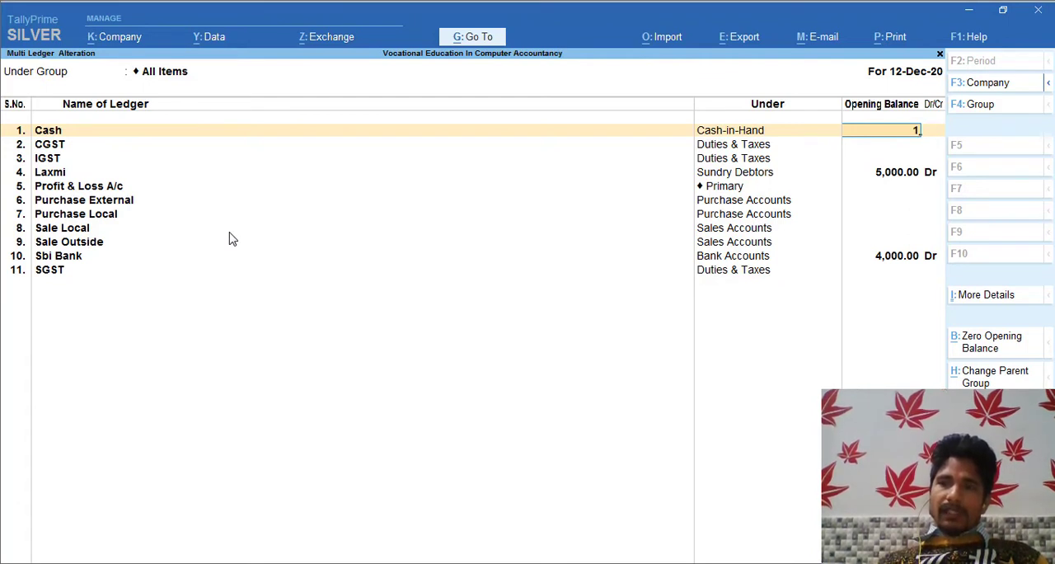
type("0000")
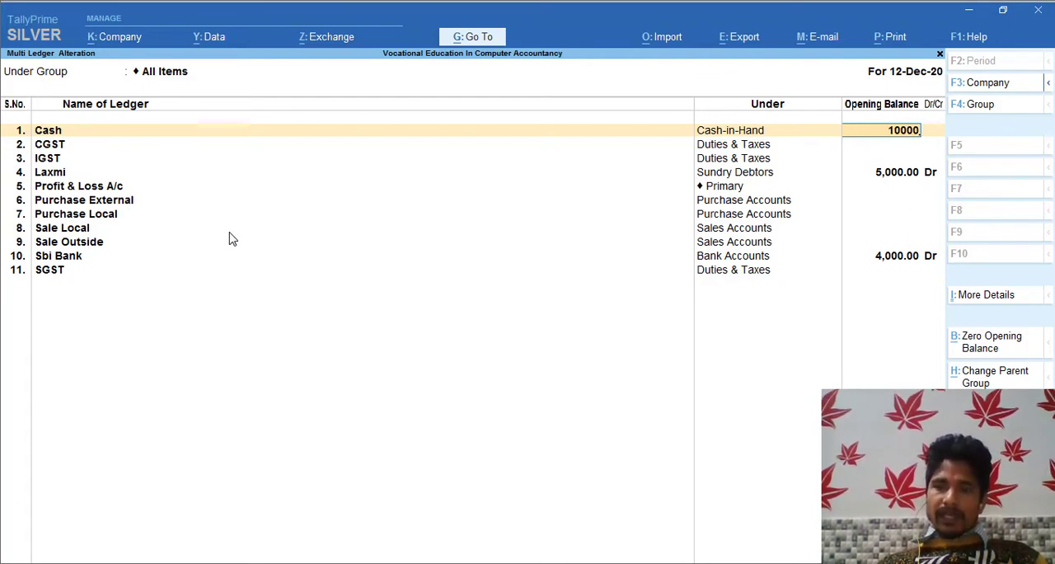
key("Return")
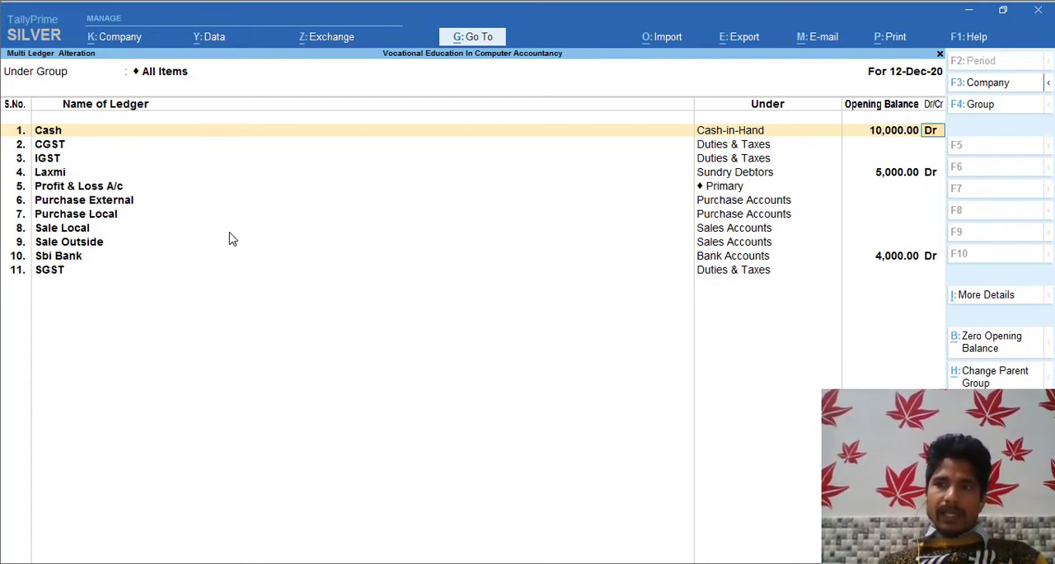
key("Return")
key("Return")
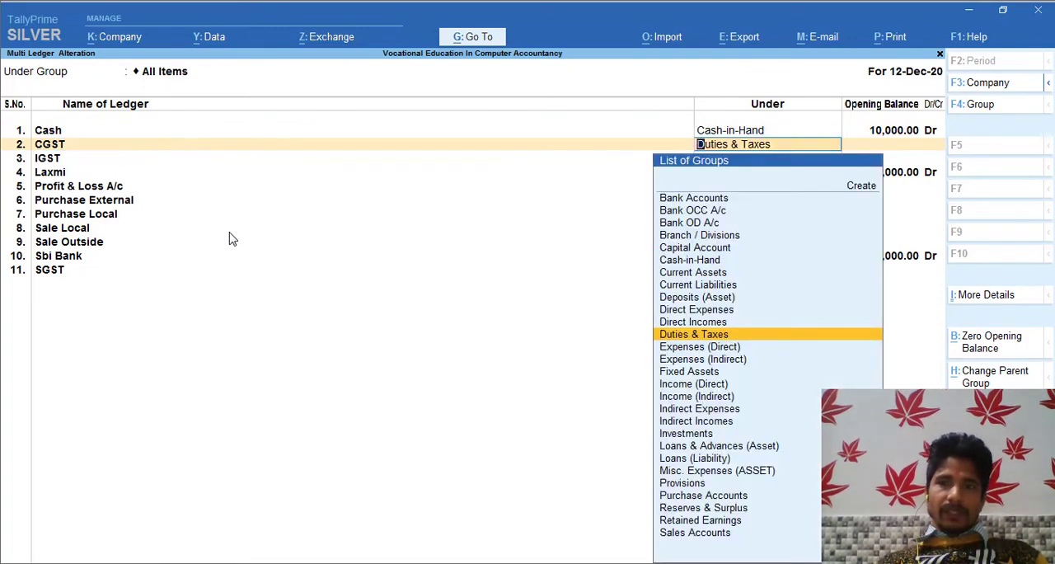
Accept the CGST and IGST rows under Duties & Taxes and save the multi-ledger alteration.
key("Return")
key("Return")
key("Return")
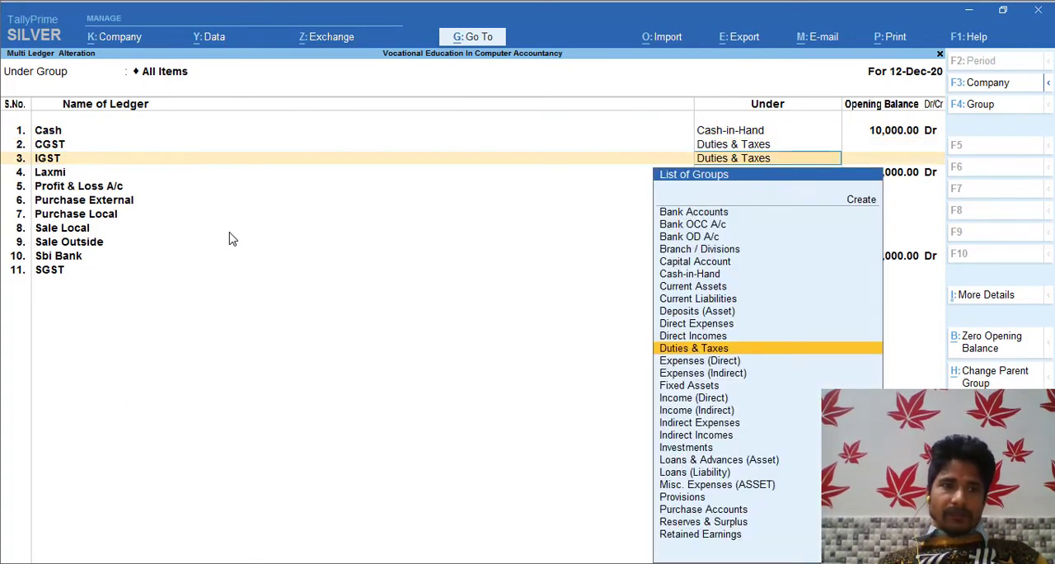
key("Return")
key("Return")
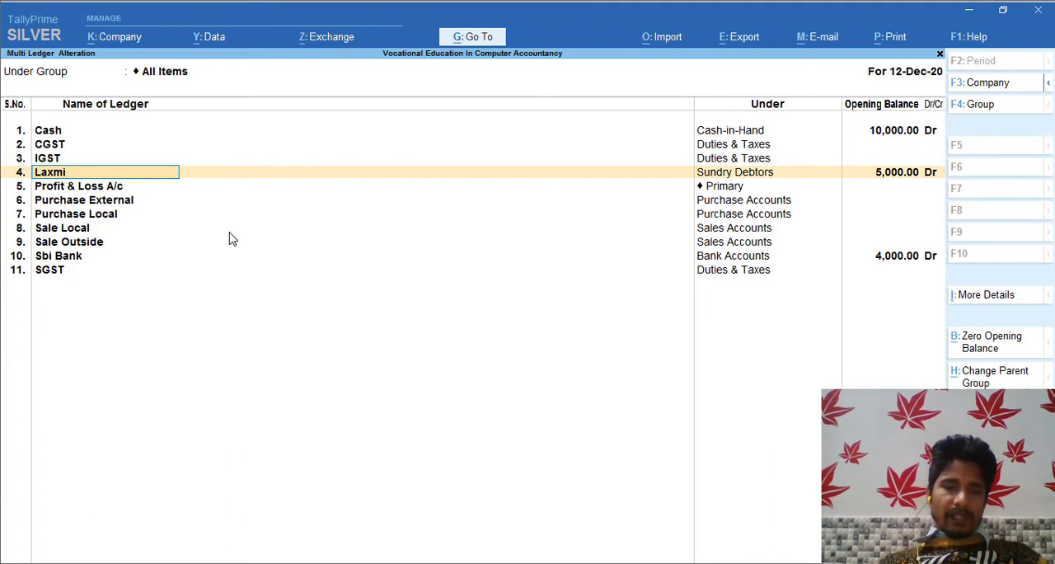
key("ctrl")
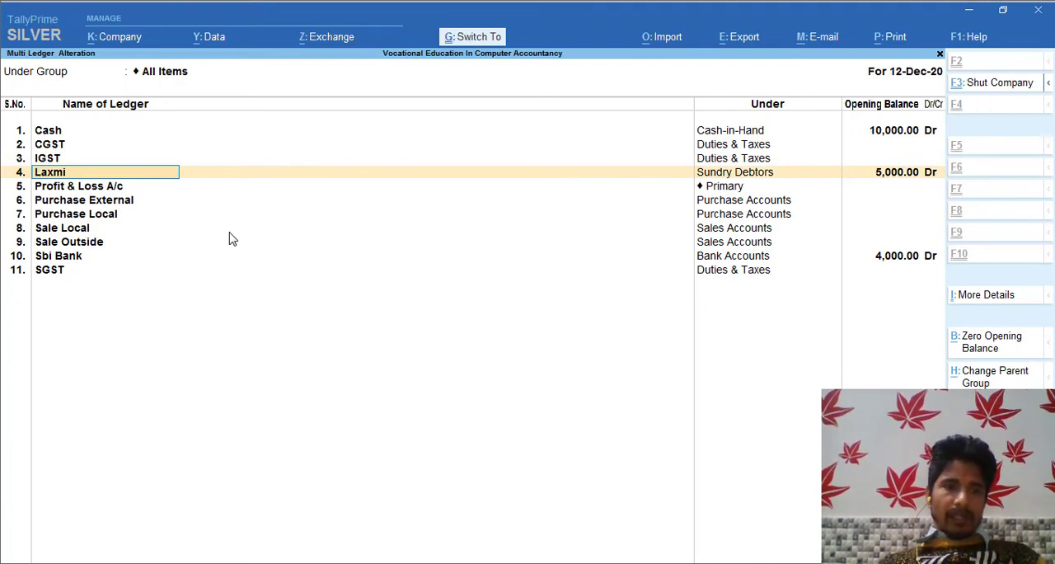
key("ctrl+a")
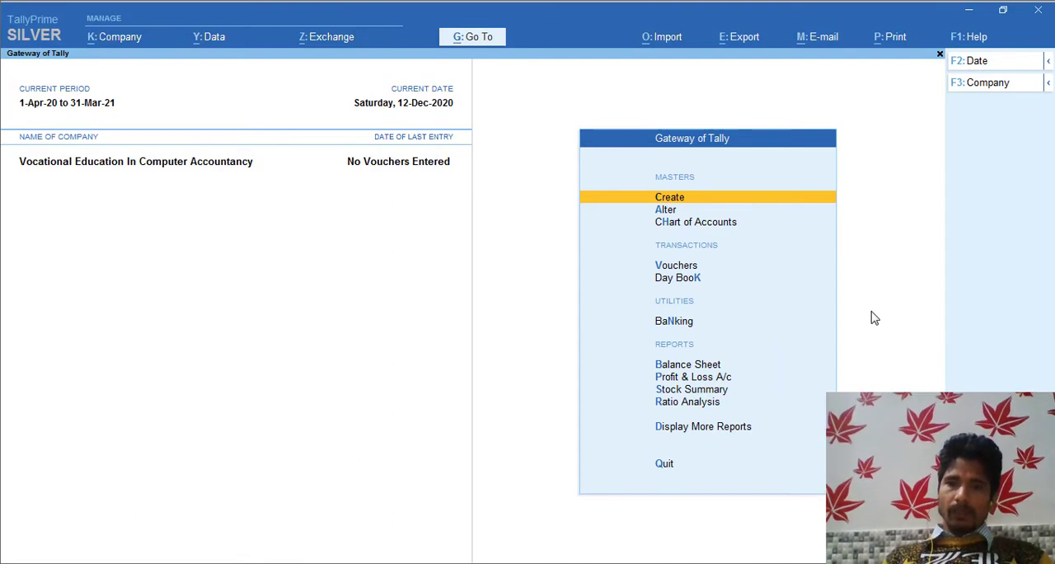
Open the Sbi Bank ledger through master alteration and delete it.
key("Down")
key("Return")
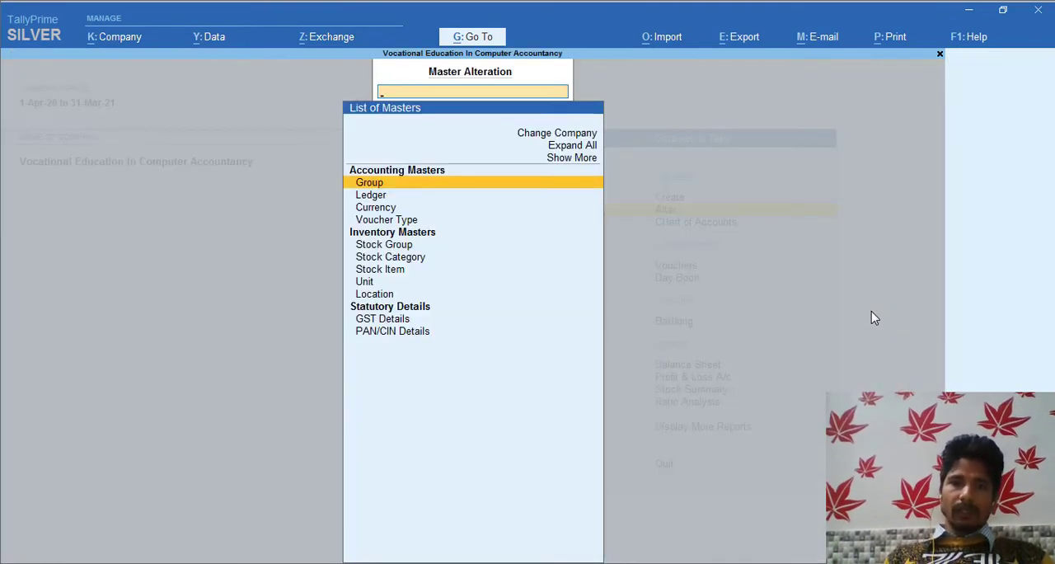
key("Down")
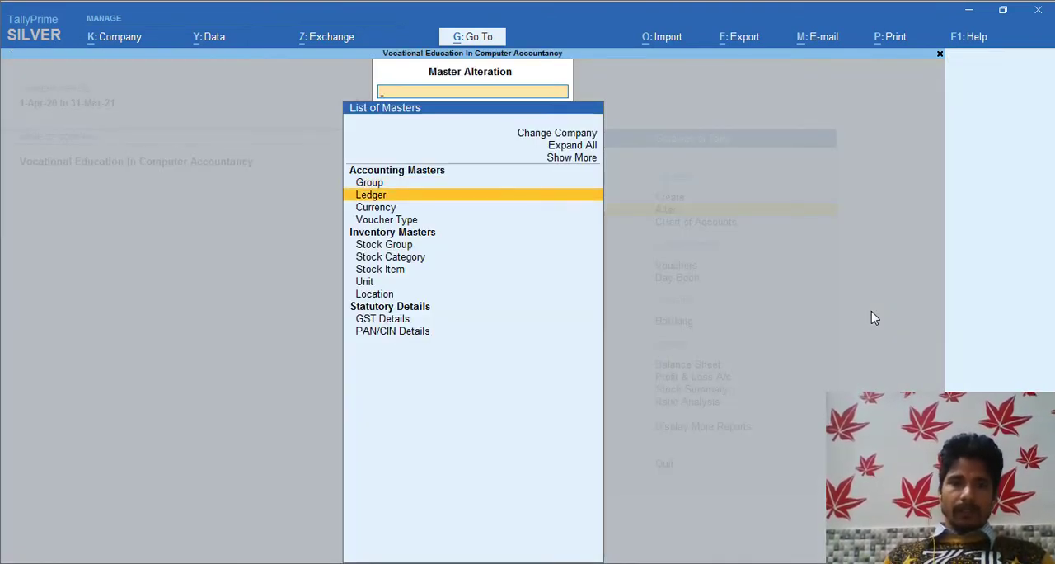
key("Return")
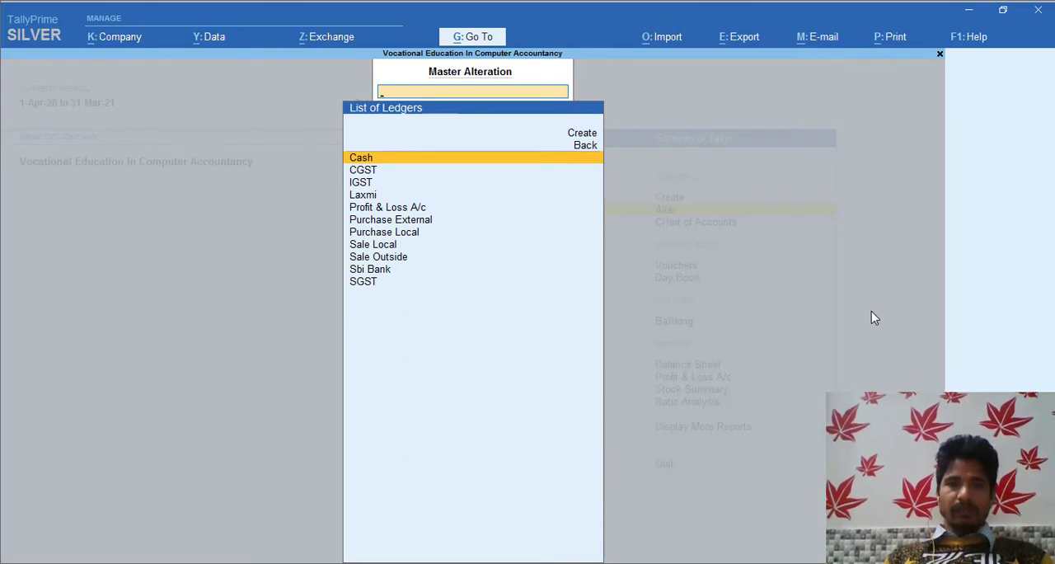
key("Down")
key("Down")
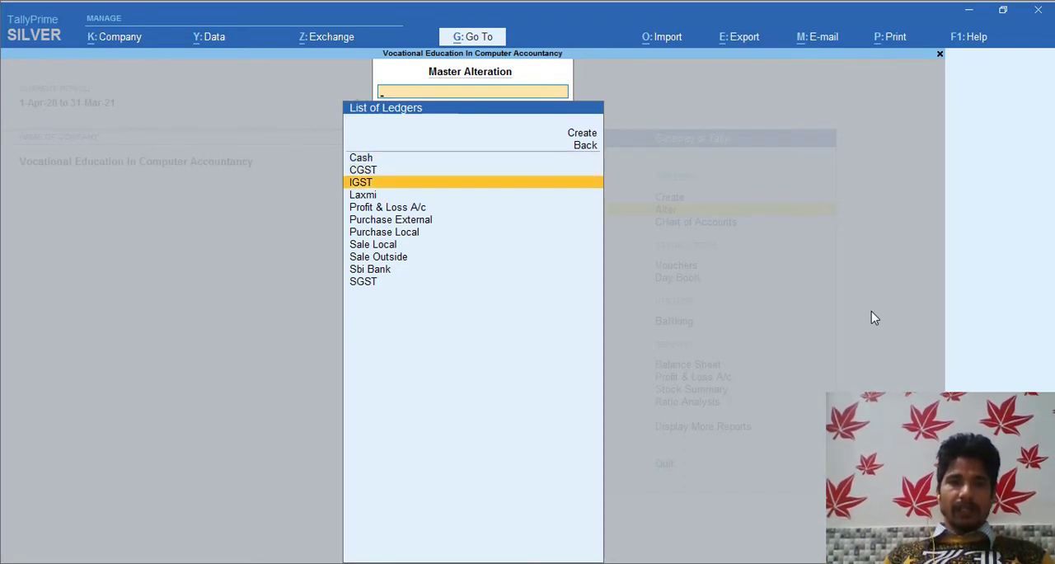
key("Up")
key("Up")
key("Down")
key("Down")
key("Down")
key("Down")
key("Down")
key("Down")
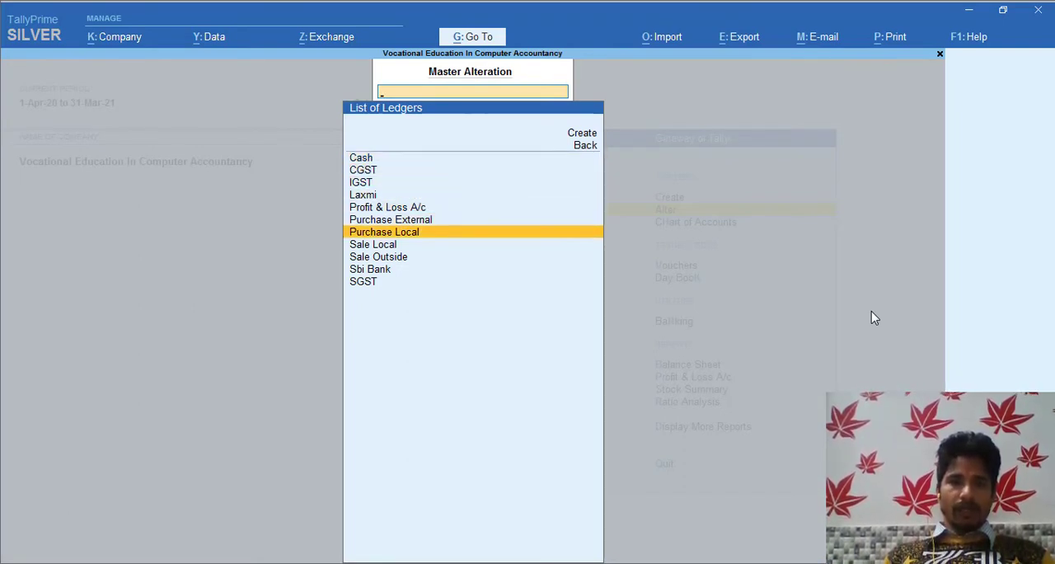
key("Down")
key("Down")
key("Down")
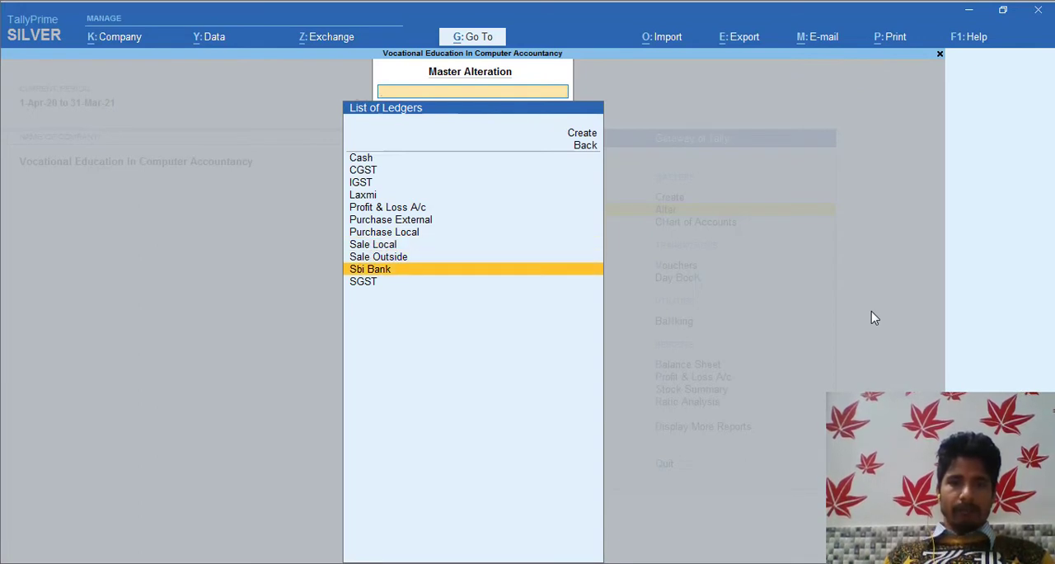
key("Return")
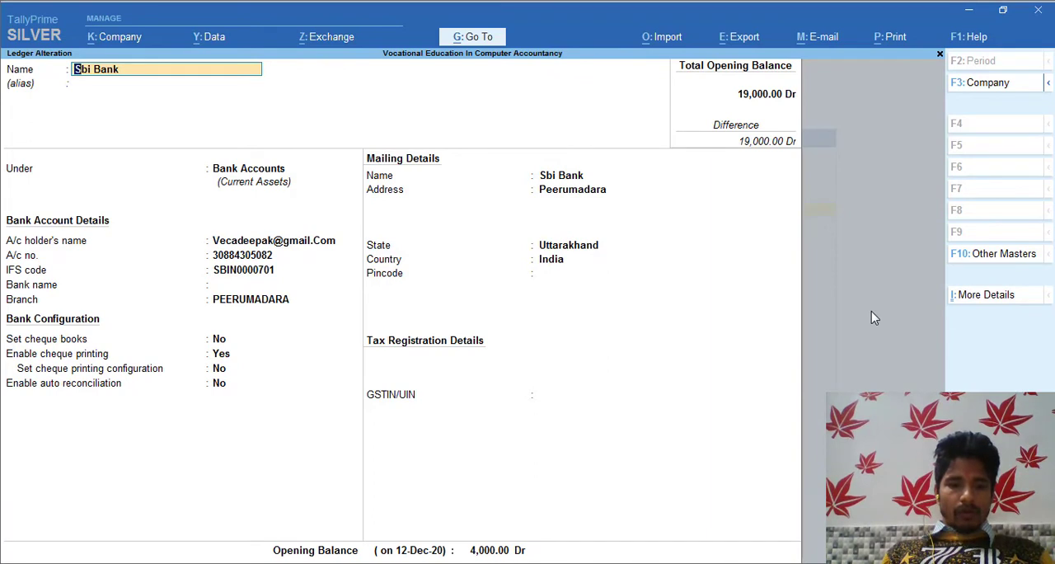
key("alt")
key("alt+d")
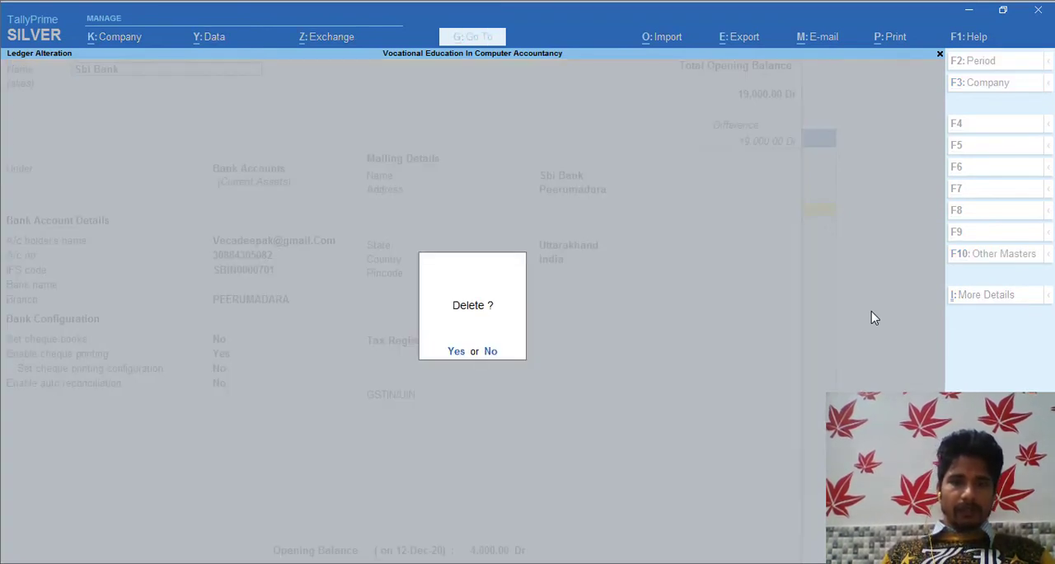
key("Escape")
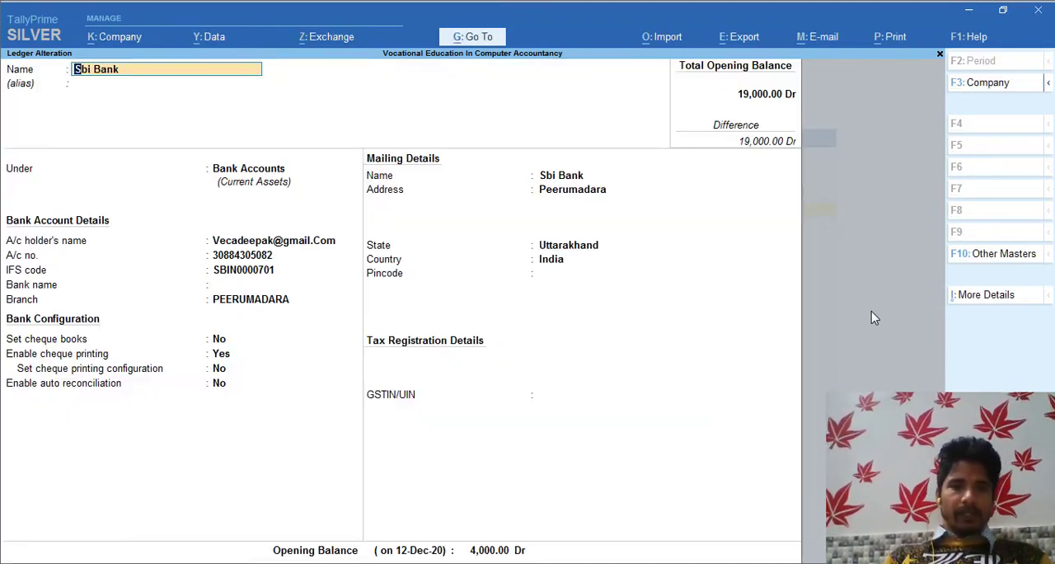
key("alt+d")
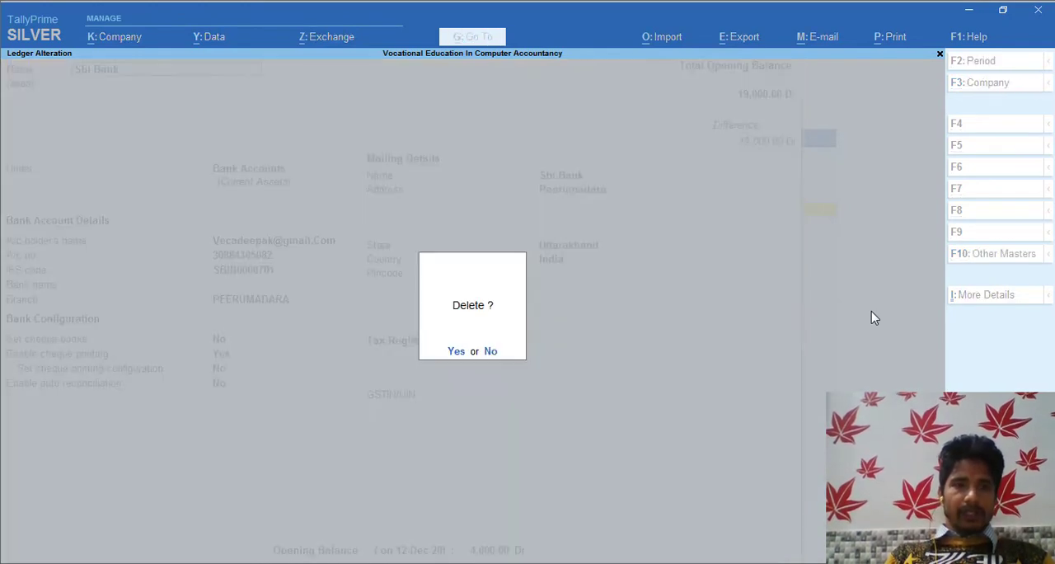
key("y")
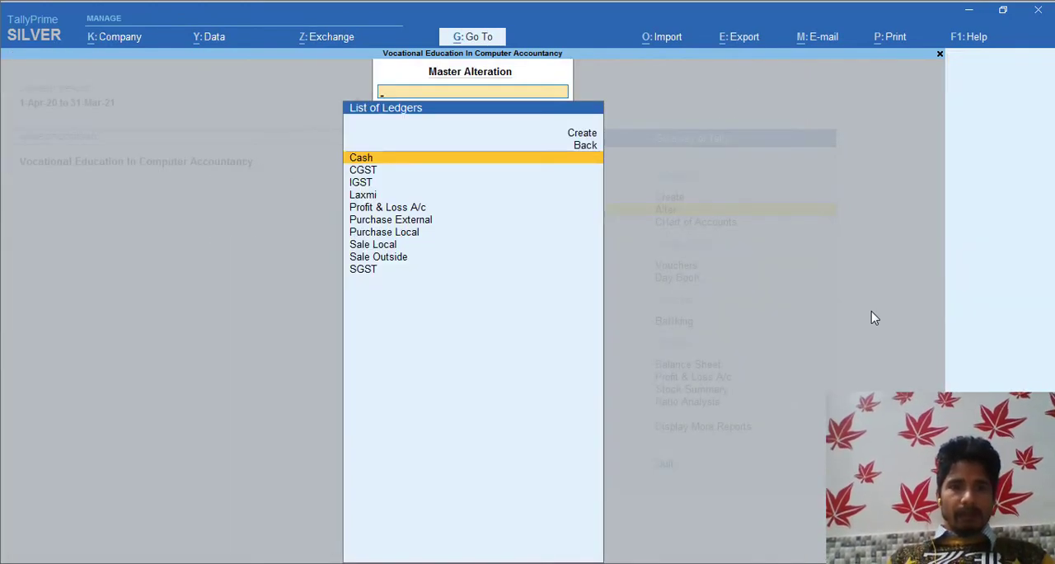
Open the customer's ledger under Sundry Debtors for alteration and delete it.
key("Down")
key("Down")
key("Down")
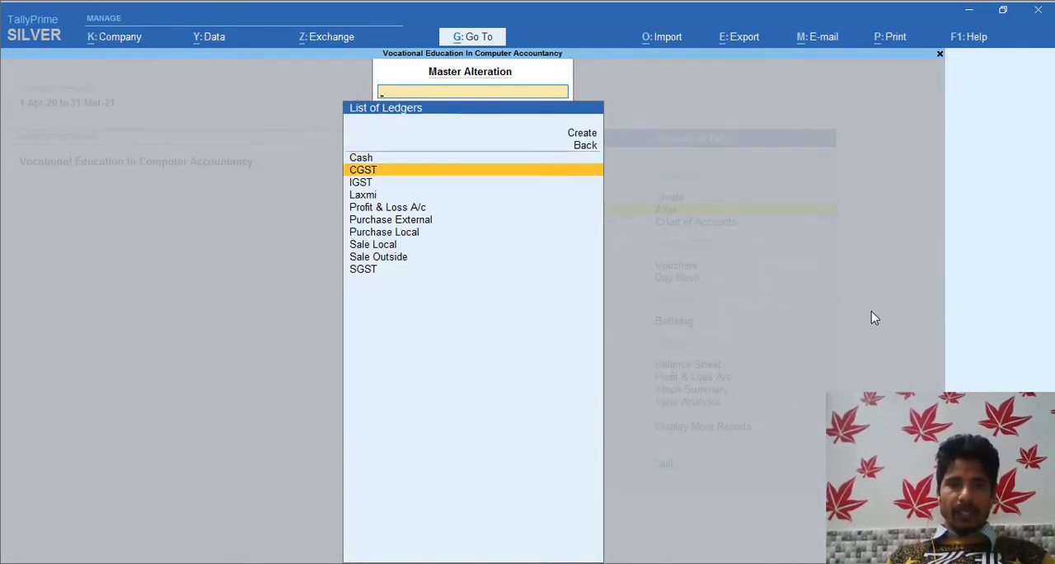
key("Down")
key("Down")
key("Down")
key("Down")
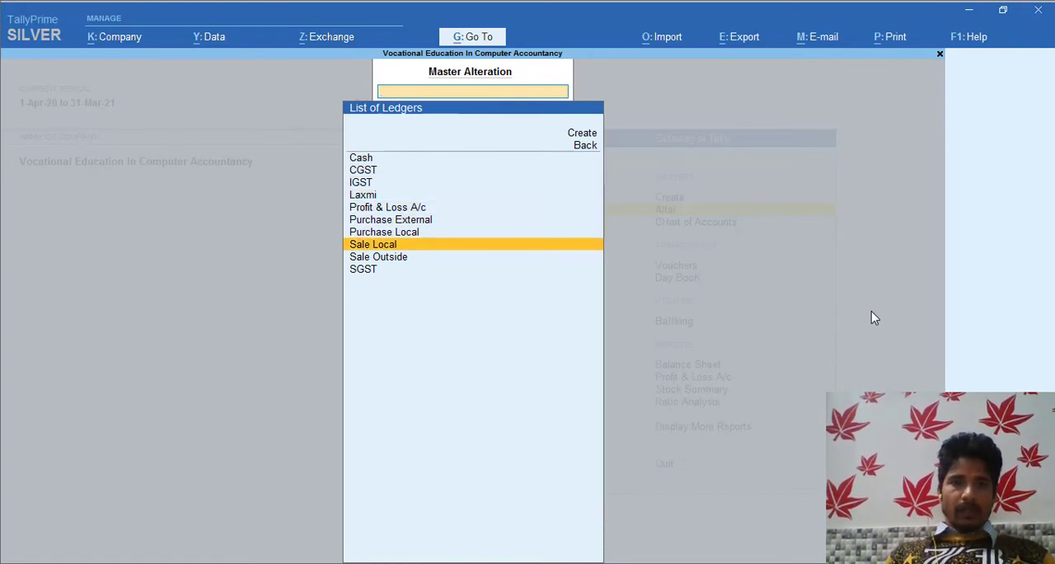
key("Up")
key("Up")
key("Up")
key("Up")
key("Return")
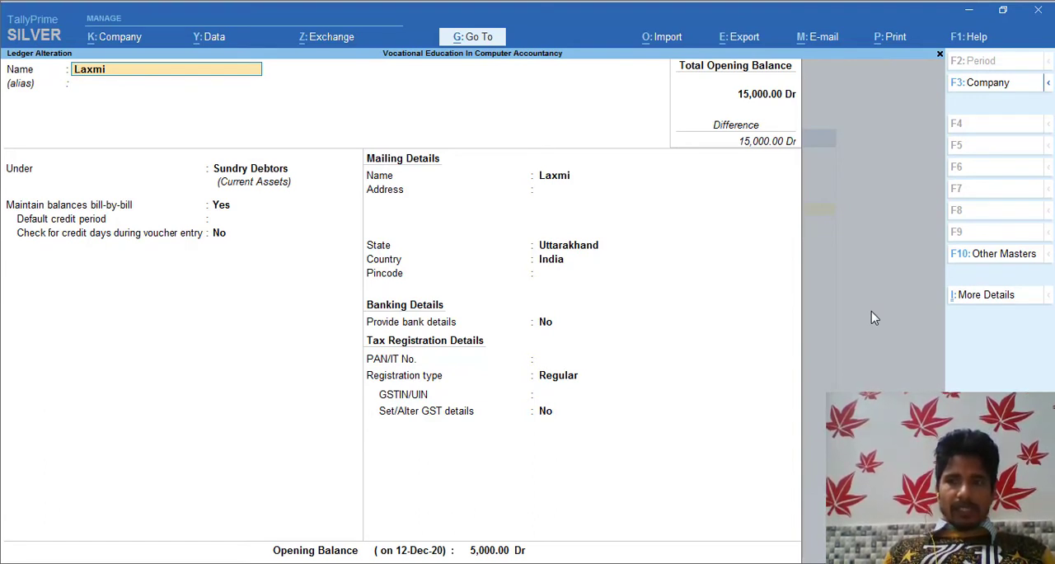
key("alt+d")
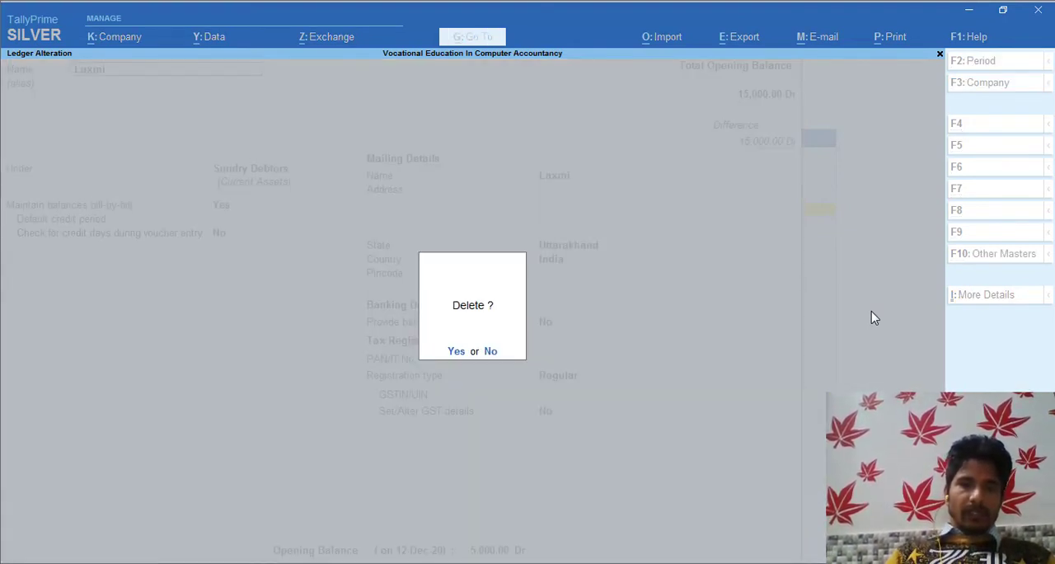
key("y")
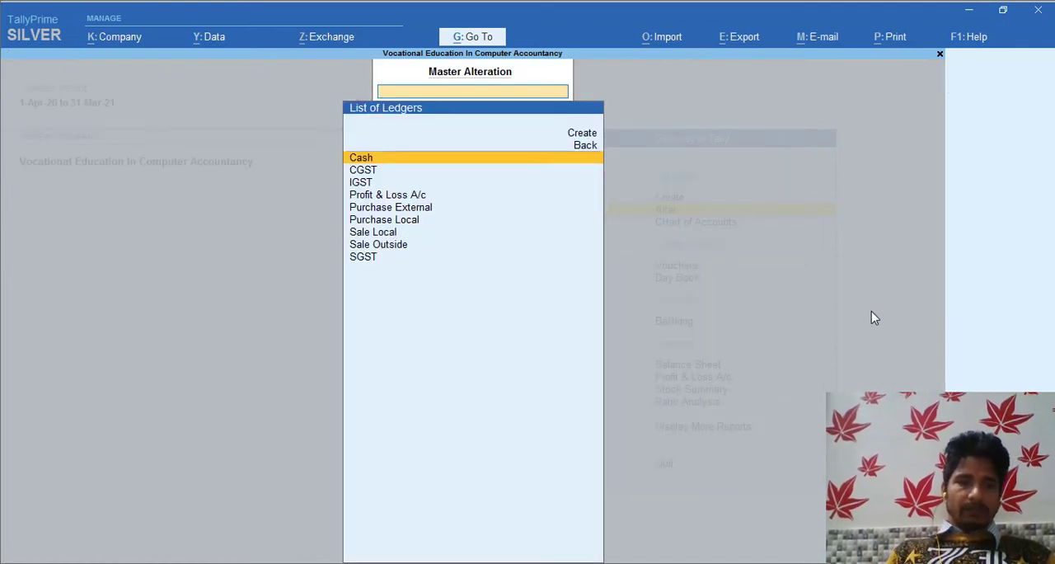
Reopen the list of ledgers to check which ones remain, and return to the Gateway of Tally.
key("Escape")
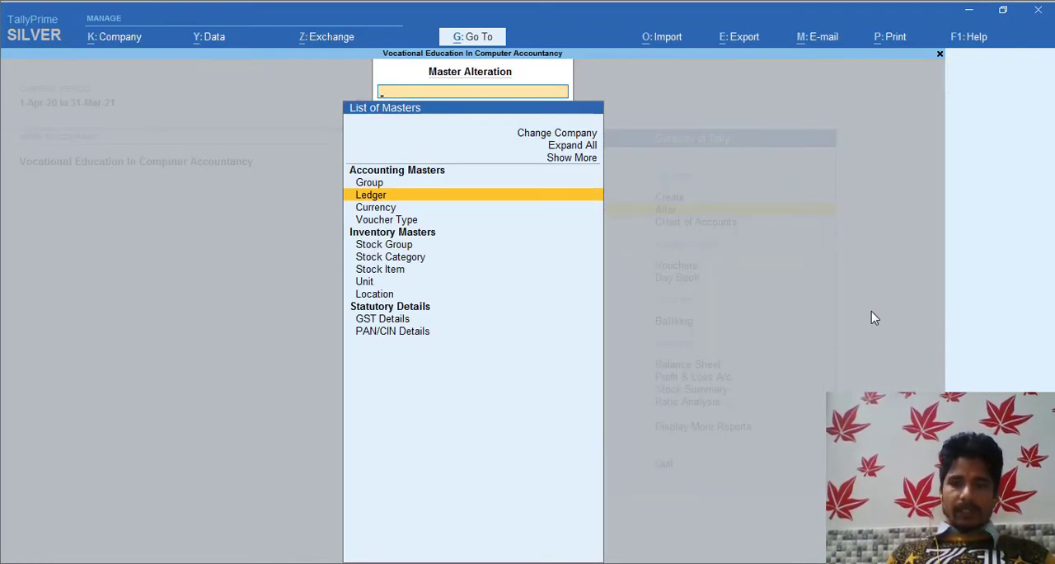
key("Return")
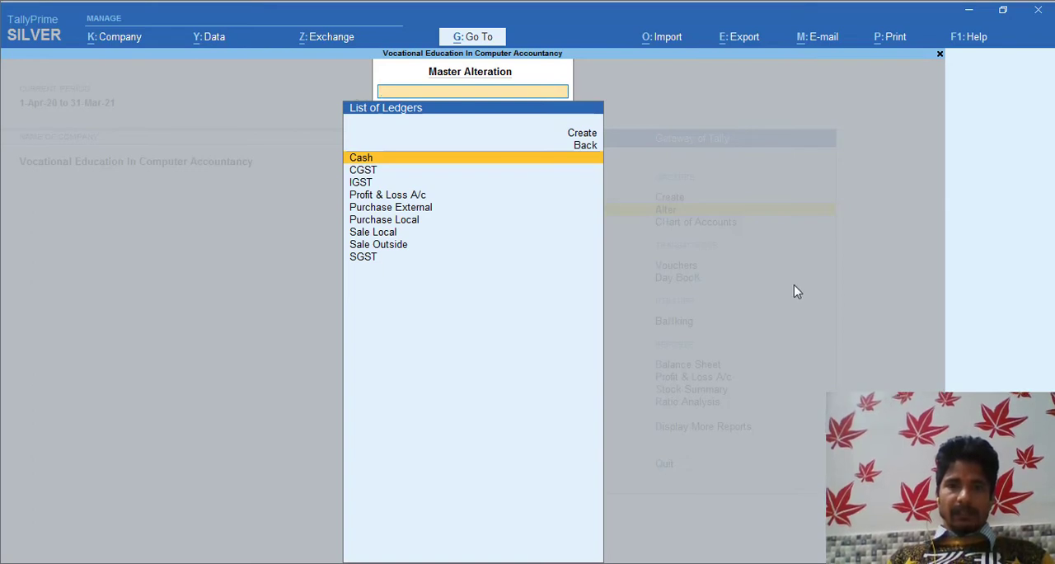
key("Escape")
key("Escape")
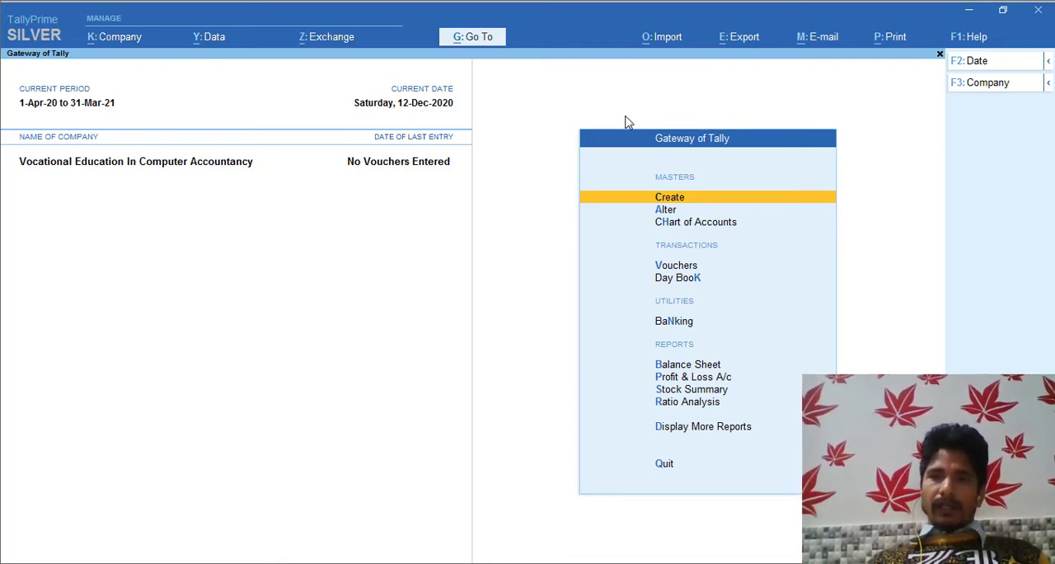
Open the Sale Local ledger for alteration from the list of ledger masters.
key("Down")
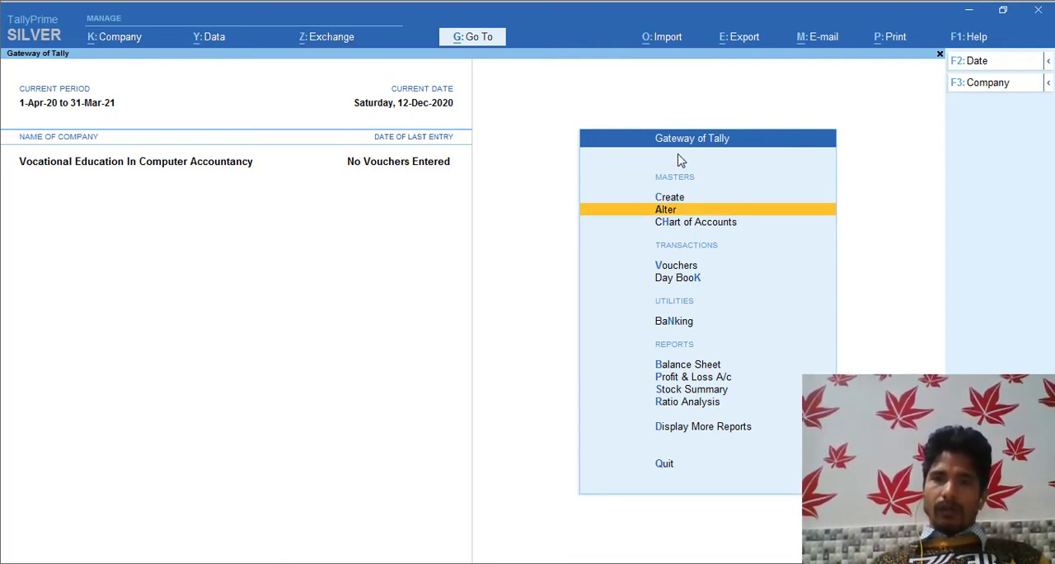
key("Return")
key("Down")
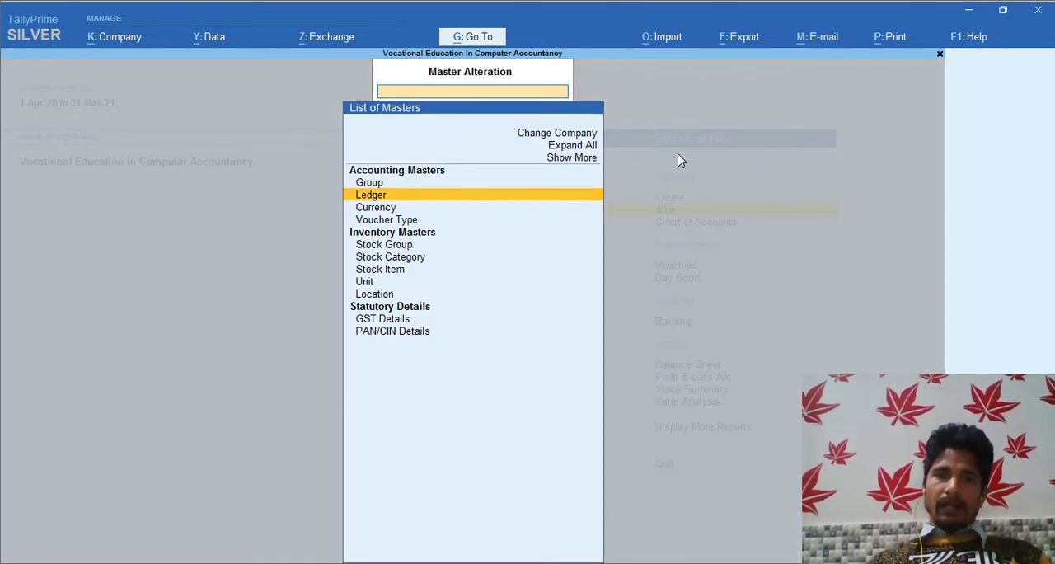
key("Return")
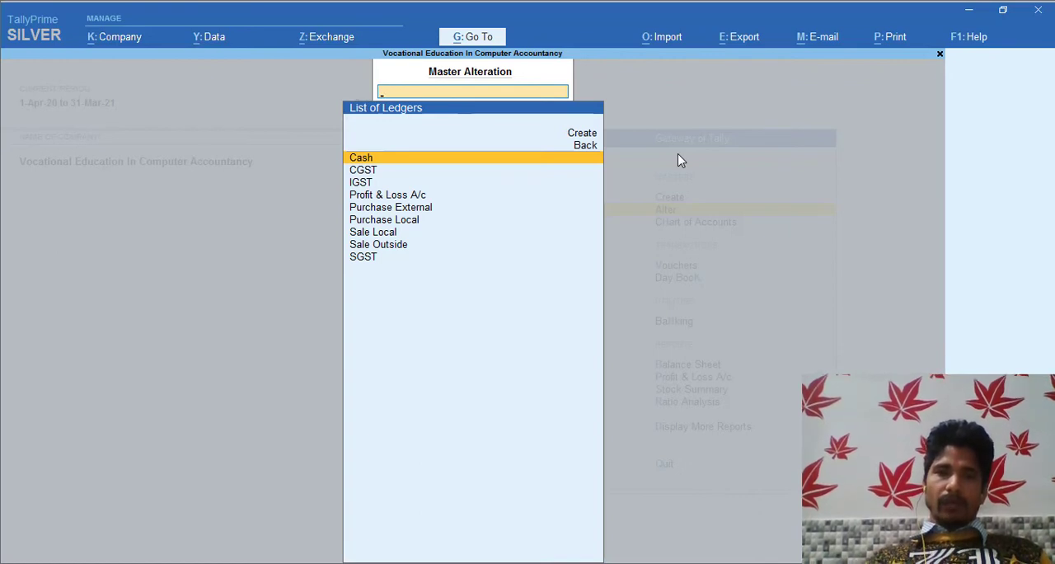
key("Down")
key("Down")
key("Down")
key("Down")
key("Down")
key("Down")
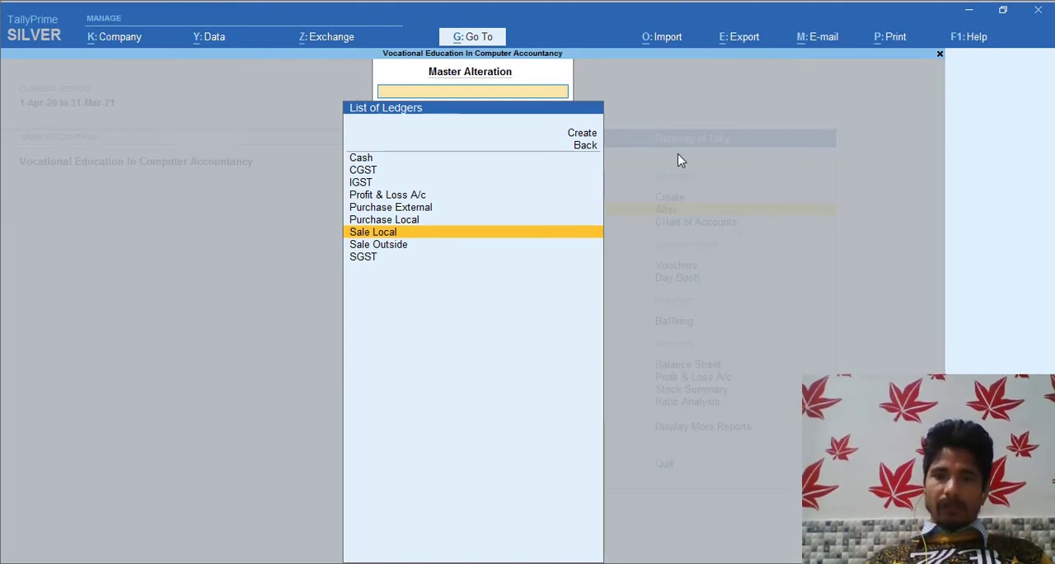
key("Return")
key("Return")
Keep Sale Local under Sales Accounts, mark GST as Applicable and open its GST details for setting.
key("Return")
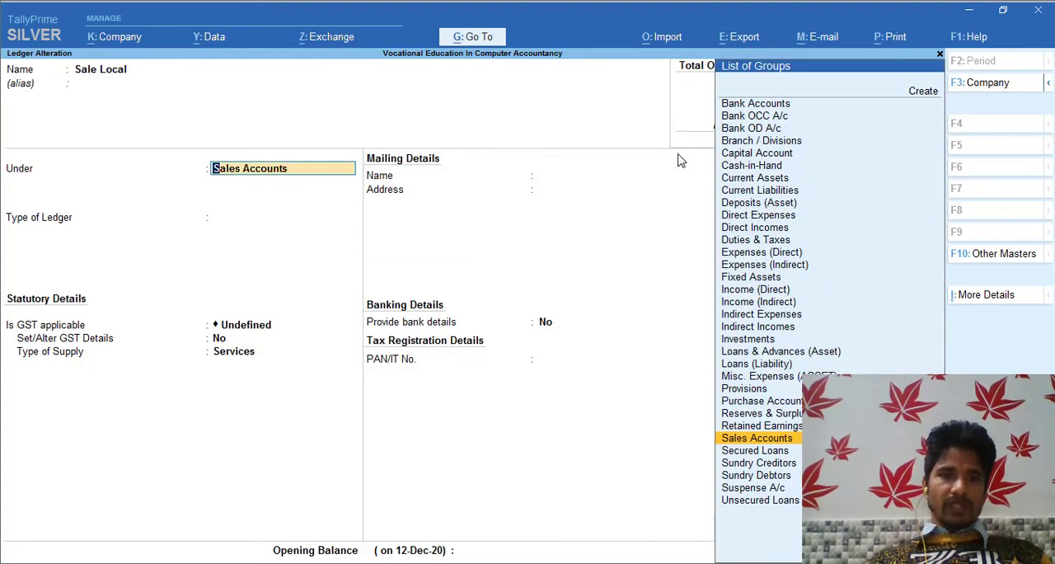
key("Return")
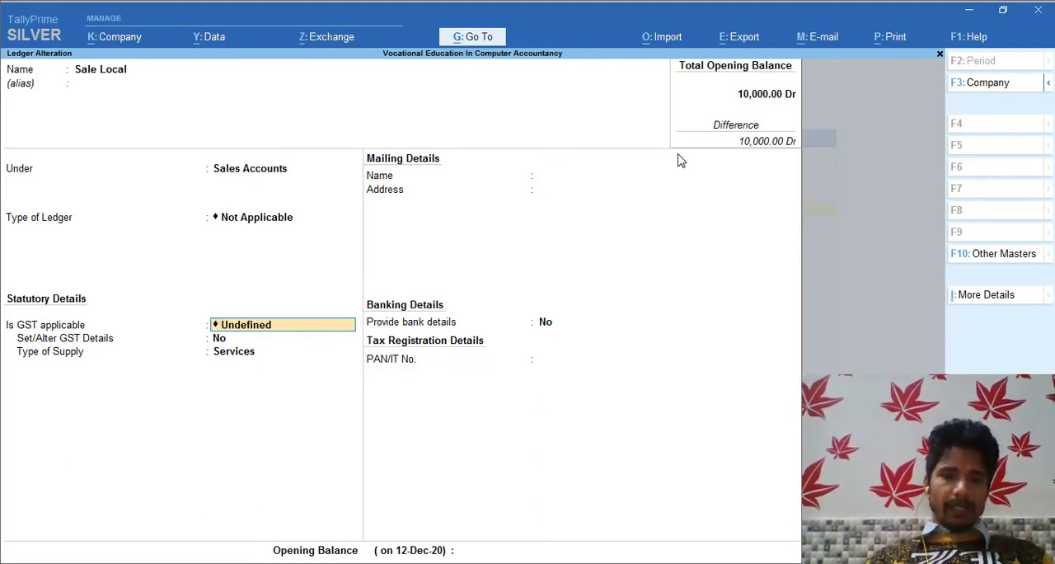
key("BackSpace")
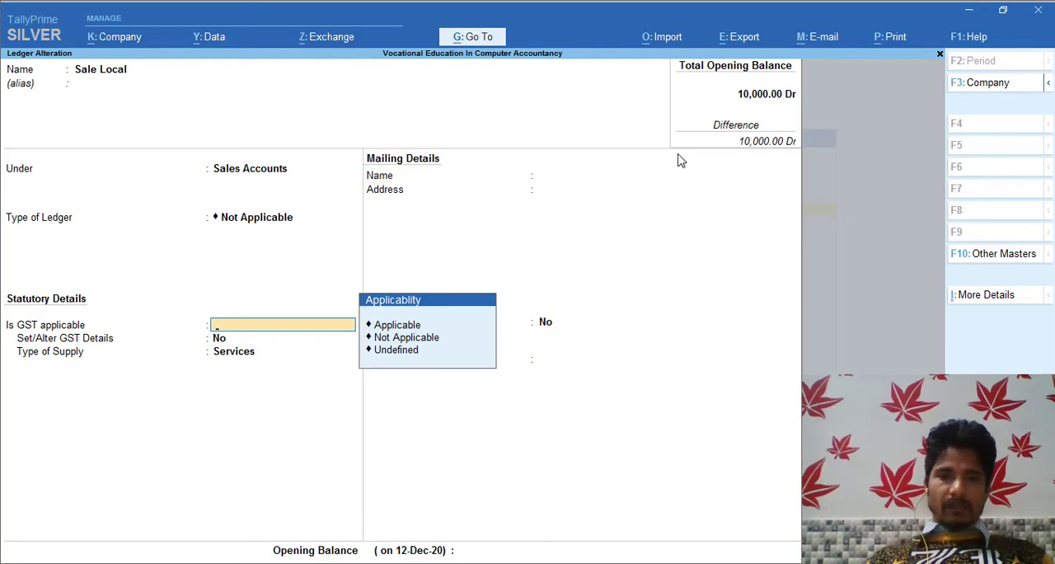
type("a")
key("Return")
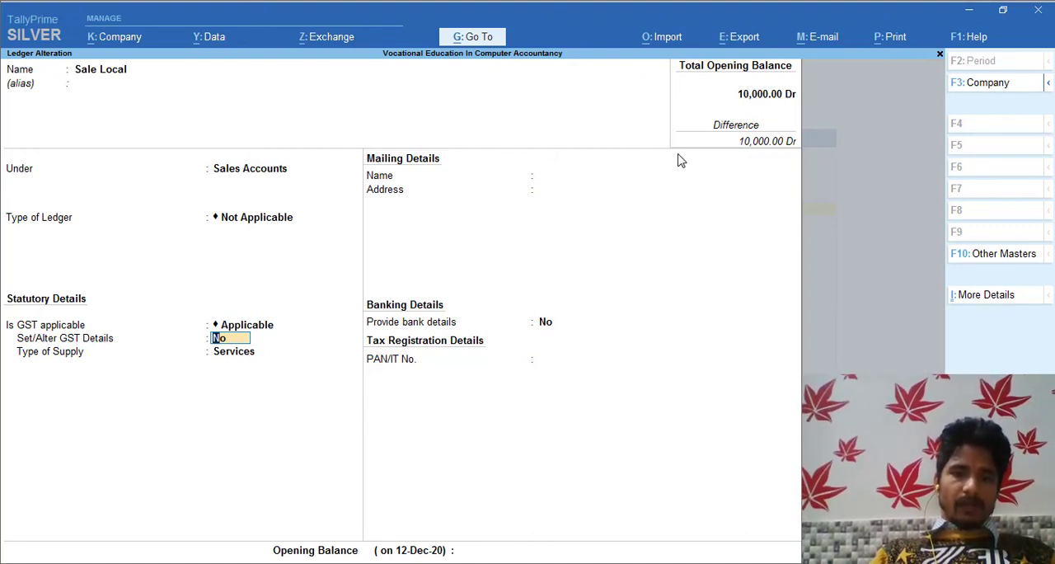
type("y")
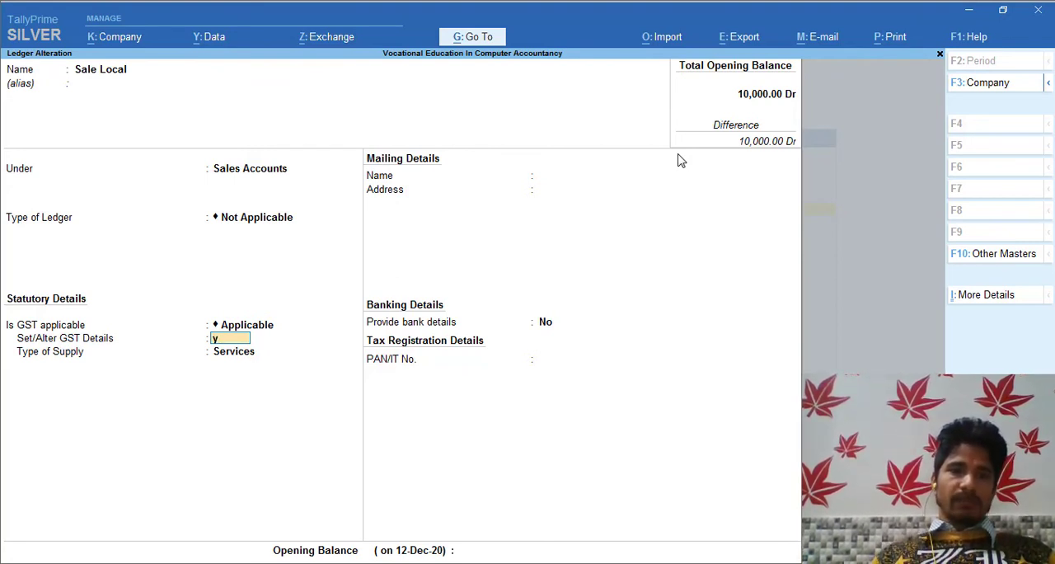
key("Return")
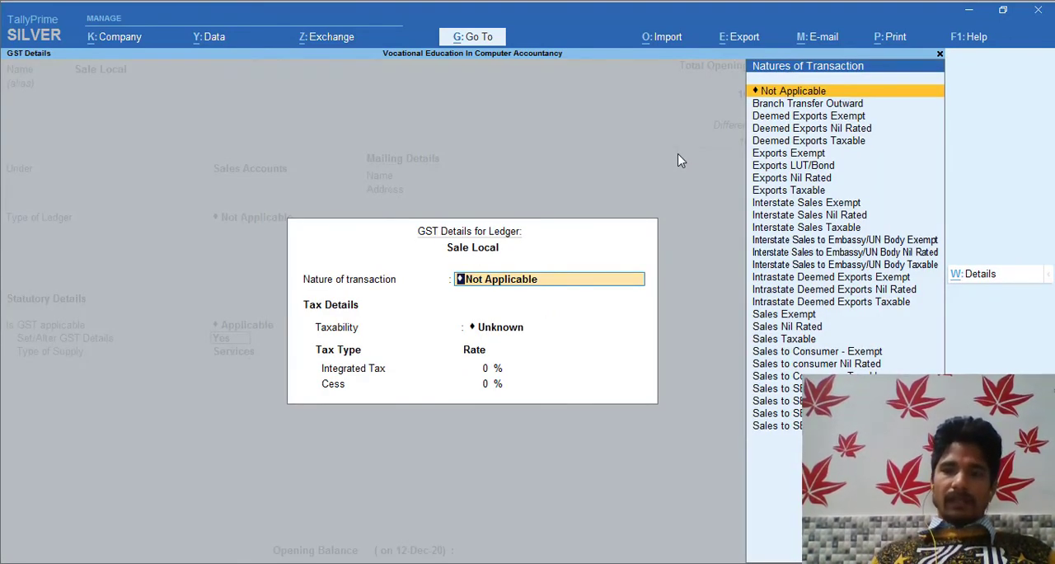
Set the nature of transaction for the Sale Local ledger to Sales Taxable.
key("Down")
key("Down")
key("Down")
key("Down")
key("Down")
key("Down")
key("Down")
key("Down")
key("Down")
key("Down")
key("Down")
key("Down")
key("Down")
key("Down")
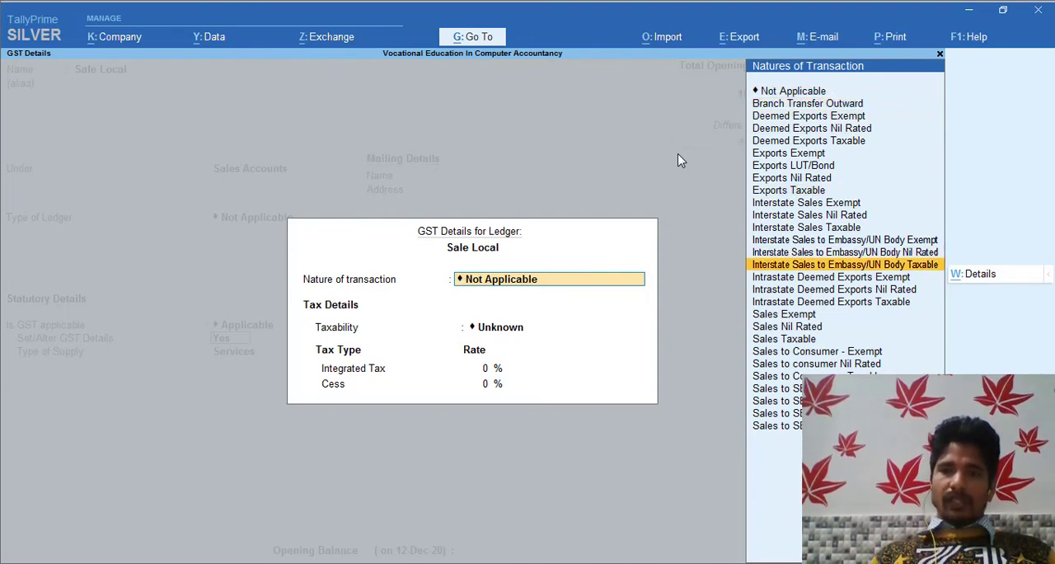
key("Down")
key("Down")
key("Down")
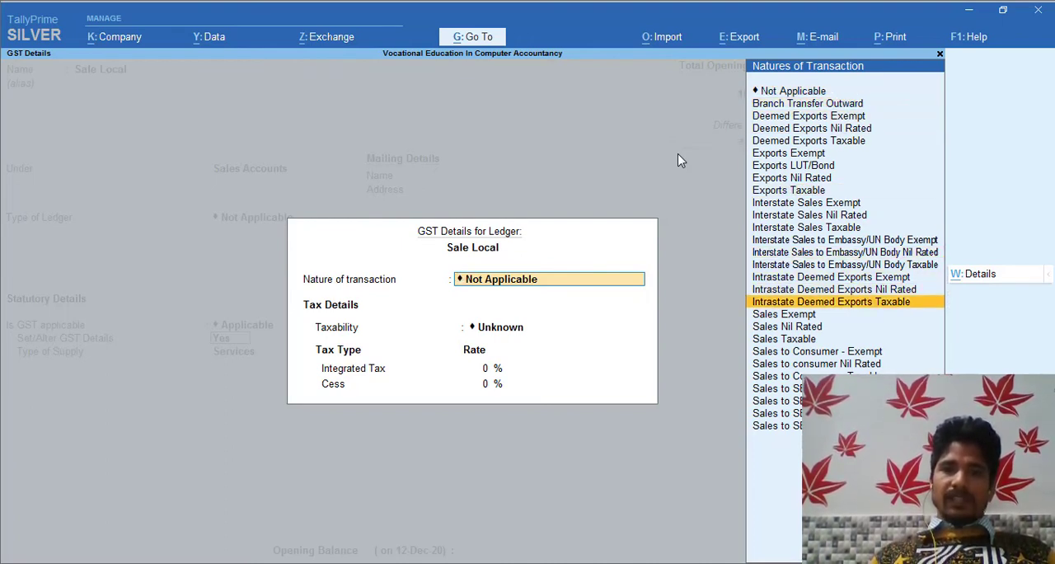
key("Down")
key("Down")
key("Down")
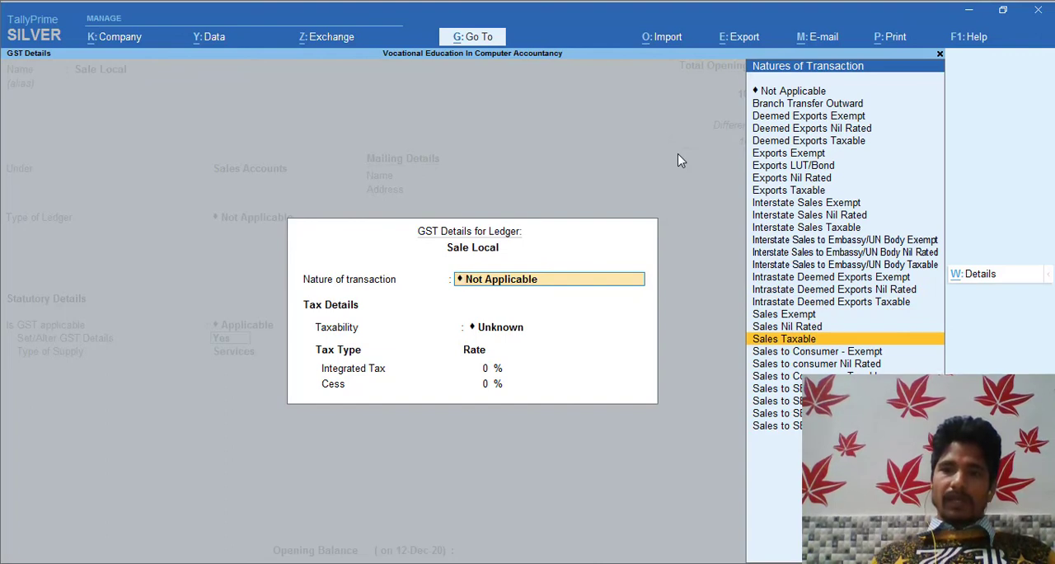
key("Return")
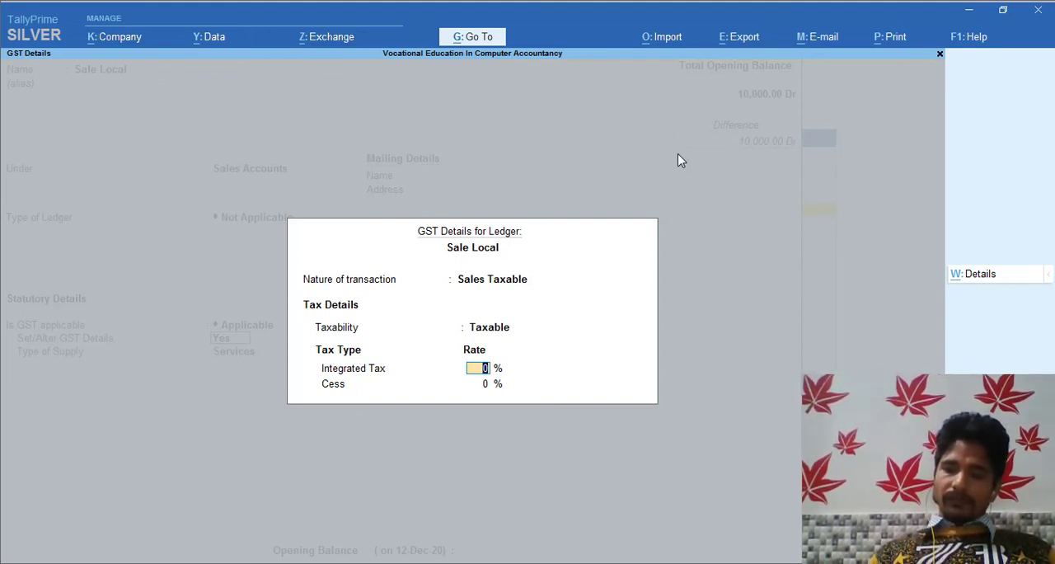
Set Sale Local's integrated tax rate to 18% and its type of supply to Goods, saving the ledger.
type("18")
key("Return")
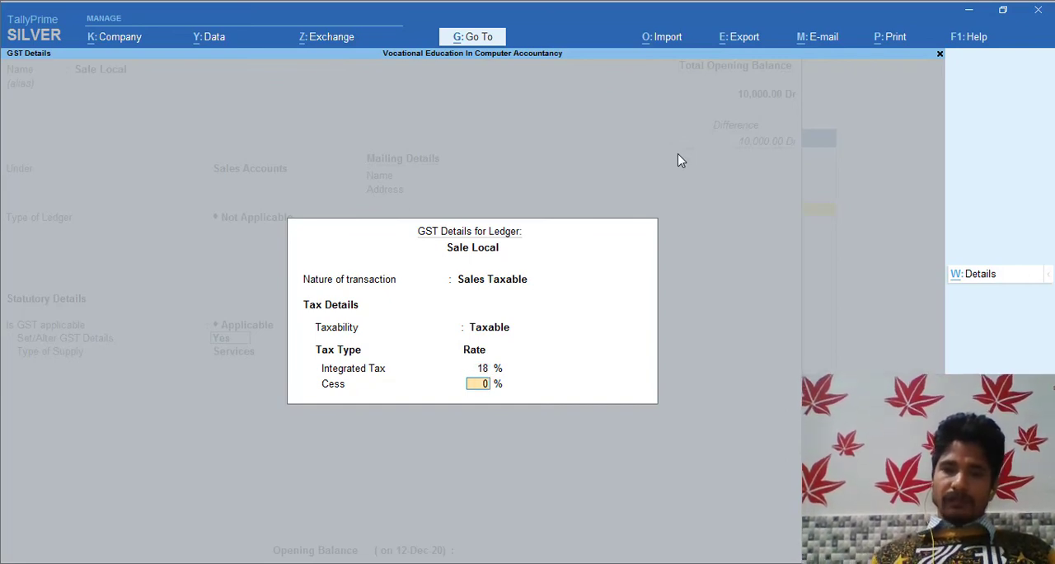
key("Return")
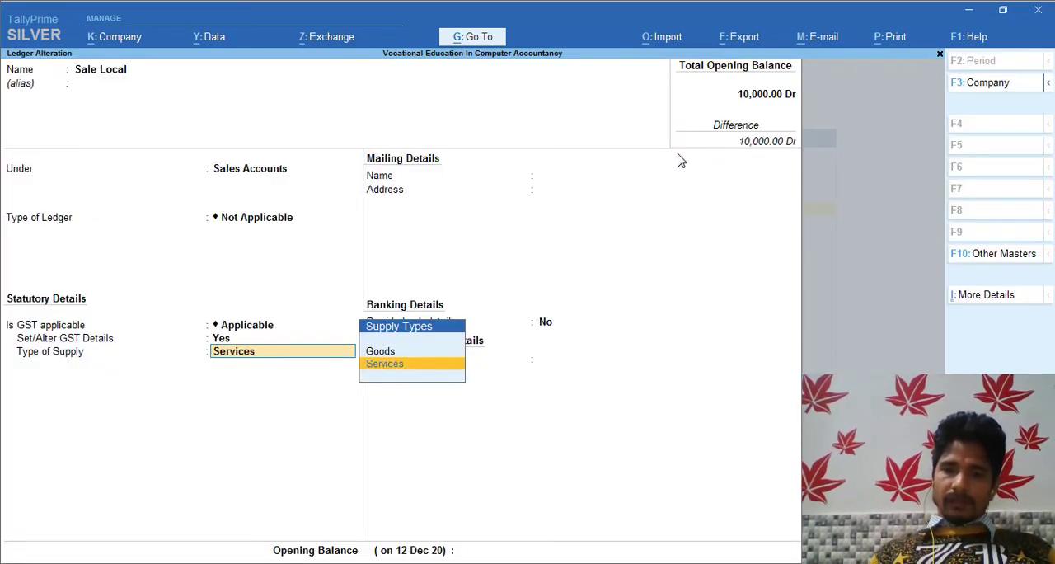
key("Up")
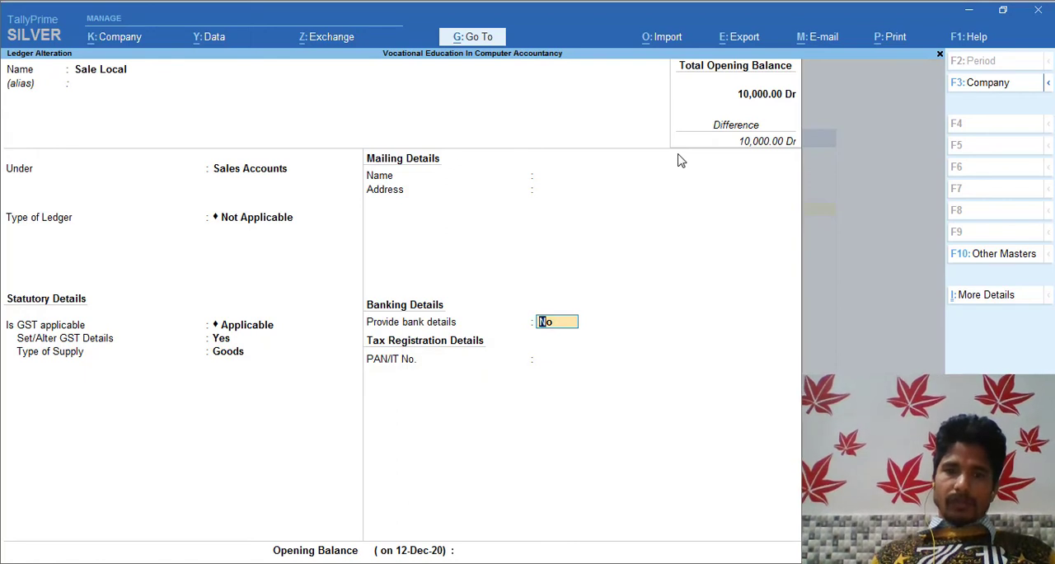
key("ctrl+a")
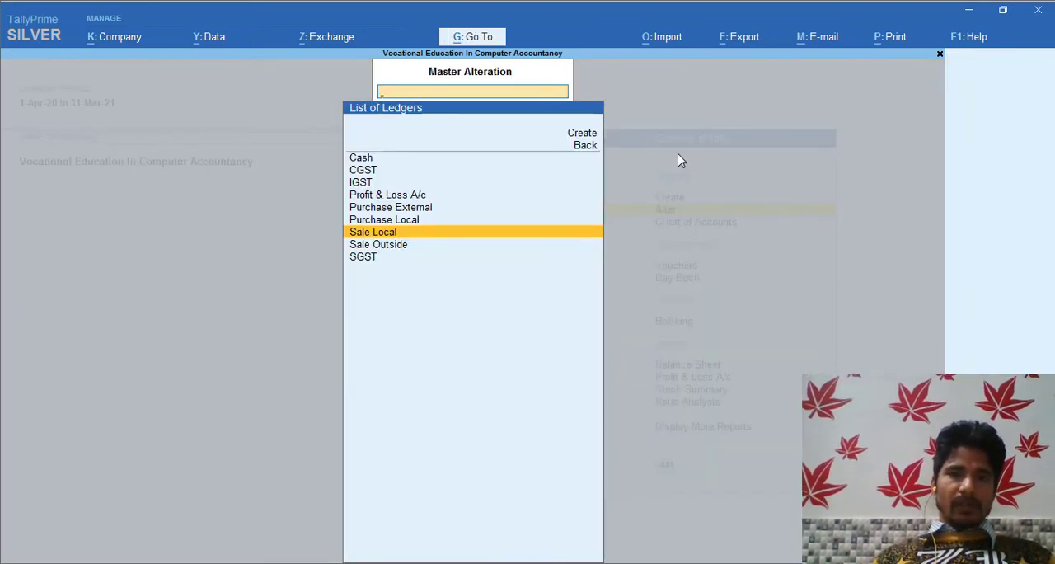
Open the Sale Outside ledger for alteration and rename it Sale External.
key("Down")
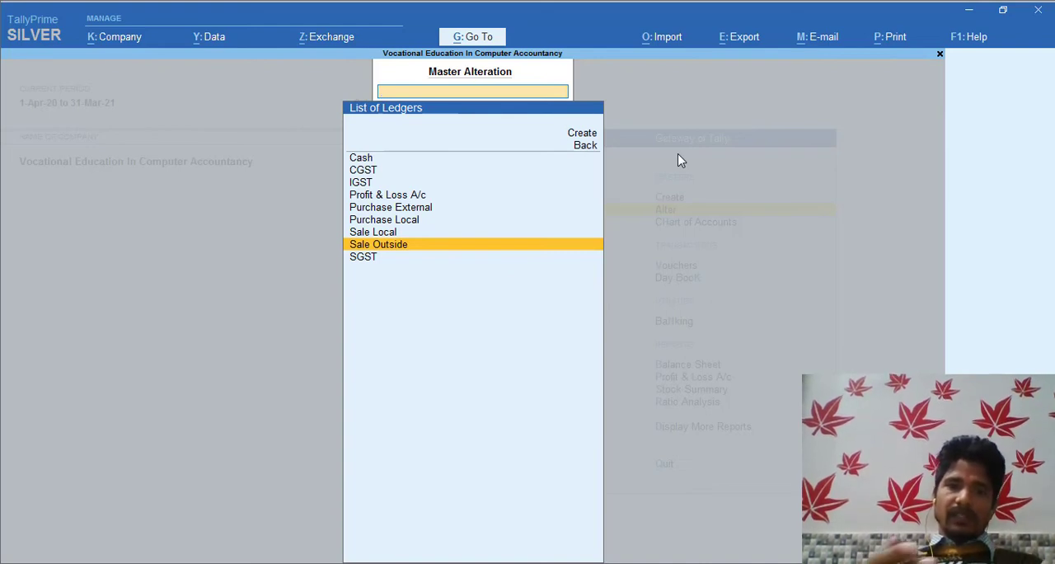
key("Return")
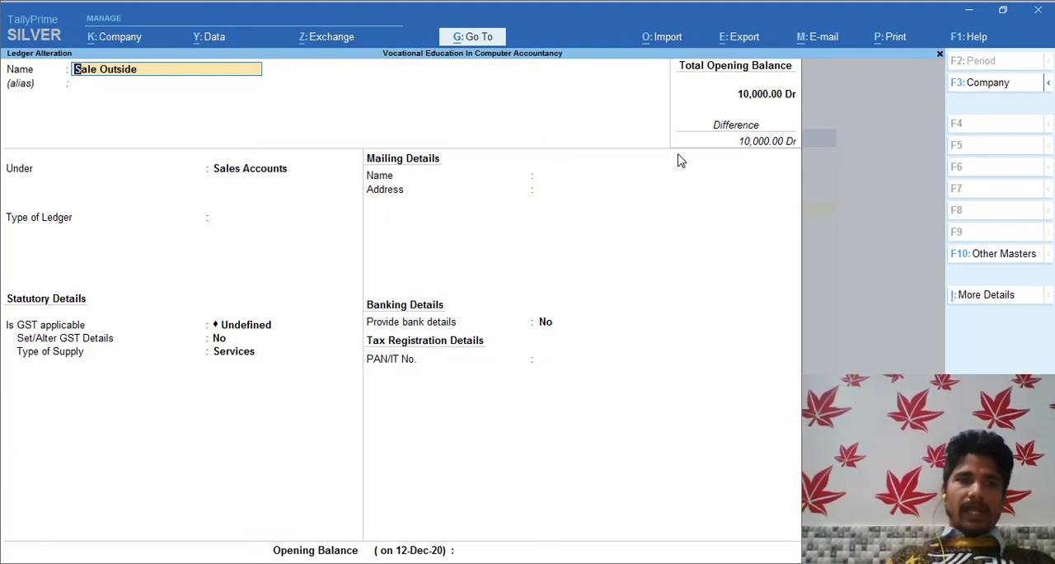
key("BackSpace")
key("BackSpace")
key("BackSpace")
key("BackSpace")
key("BackSpace")
key("BackSpace")
key("BackSpace")
key("BackSpace")
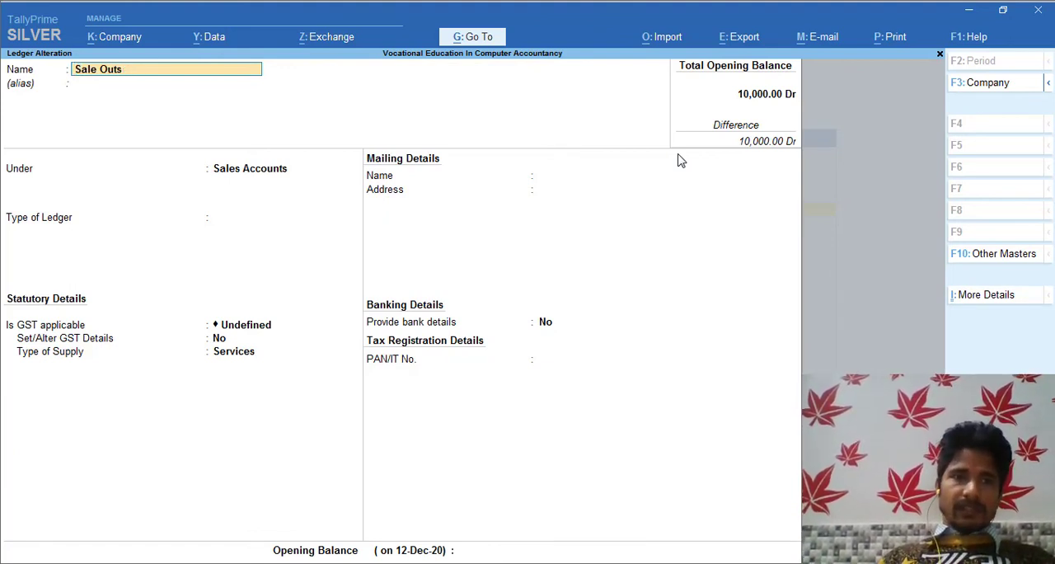
type("E")
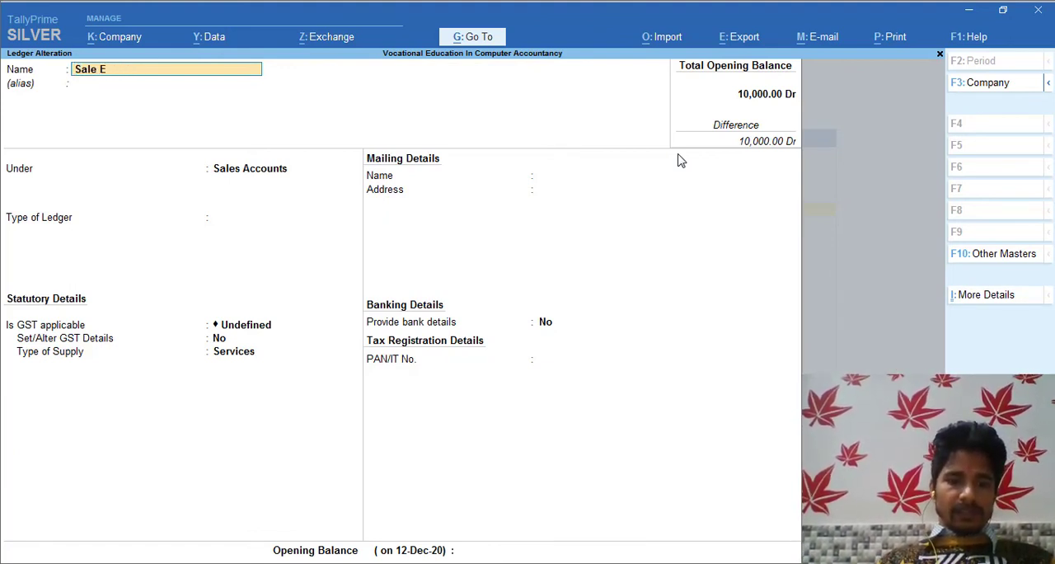
type("xte")
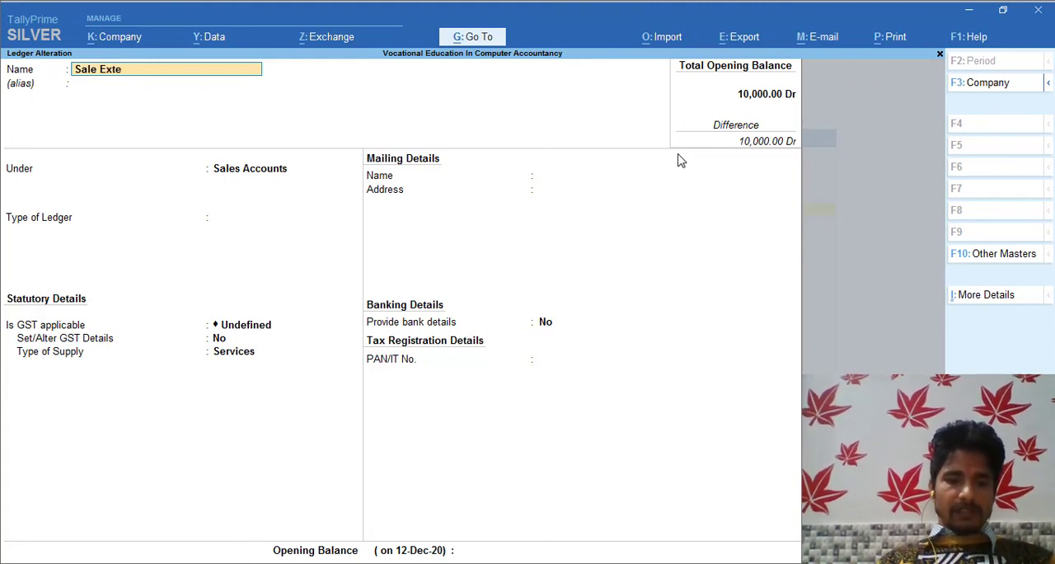
type("rnal")
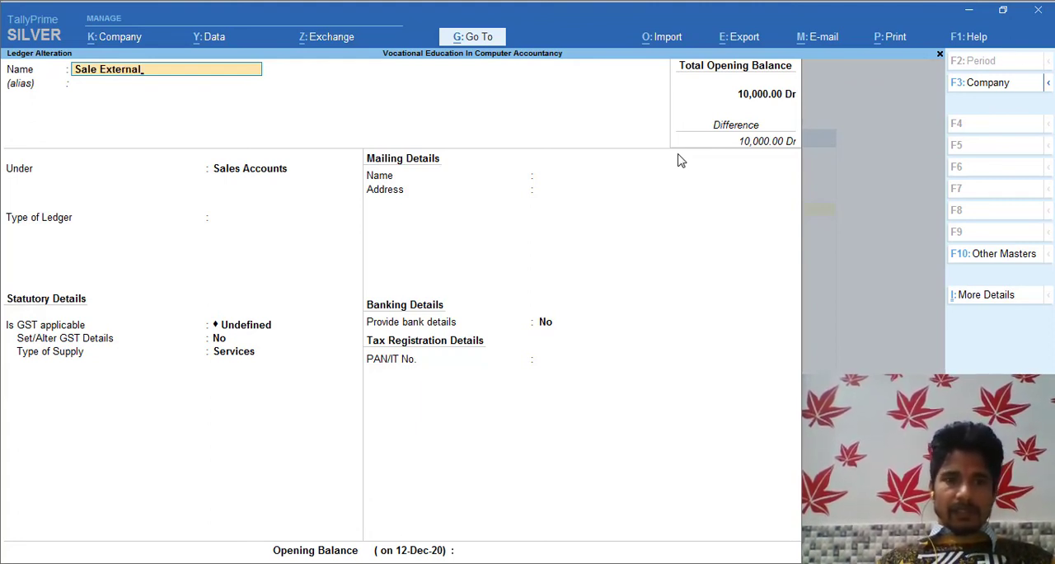
key("Return")
Keep Sale External under Sales Accounts, mark GST as Applicable and open its GST details for setting.
key("Return")
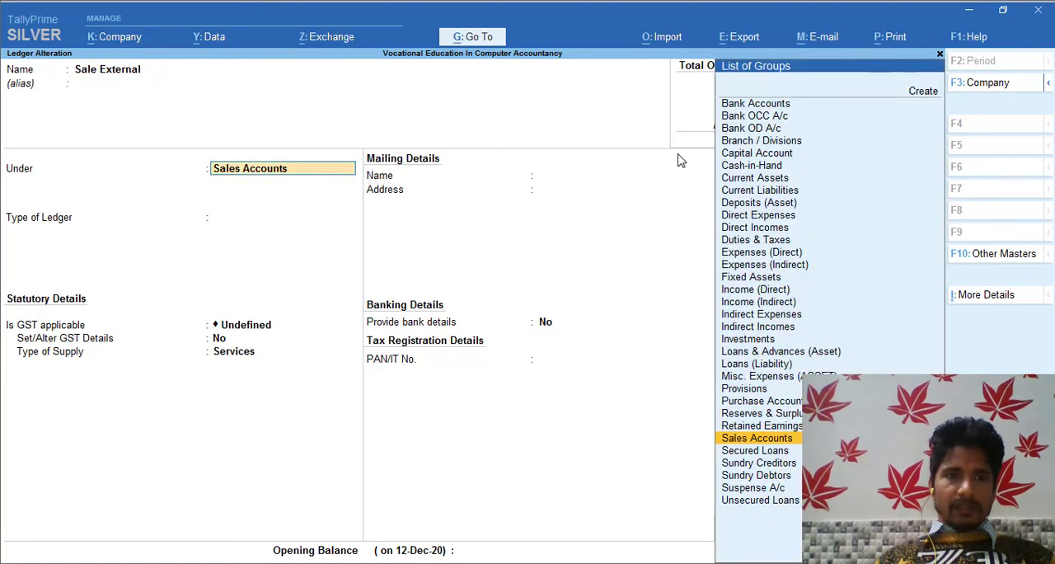
key("Return")
key("Return")
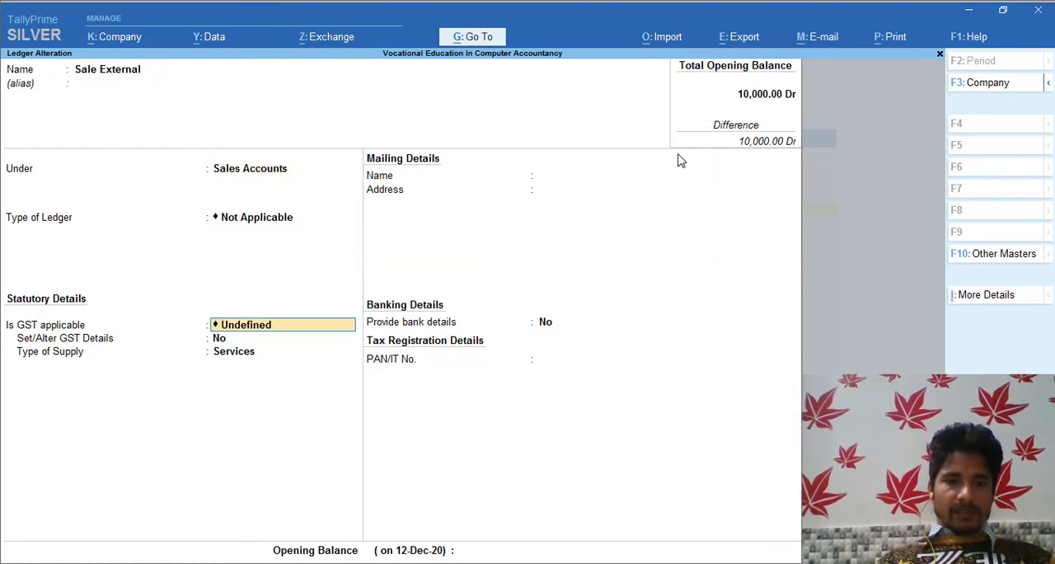
key("BackSpace")
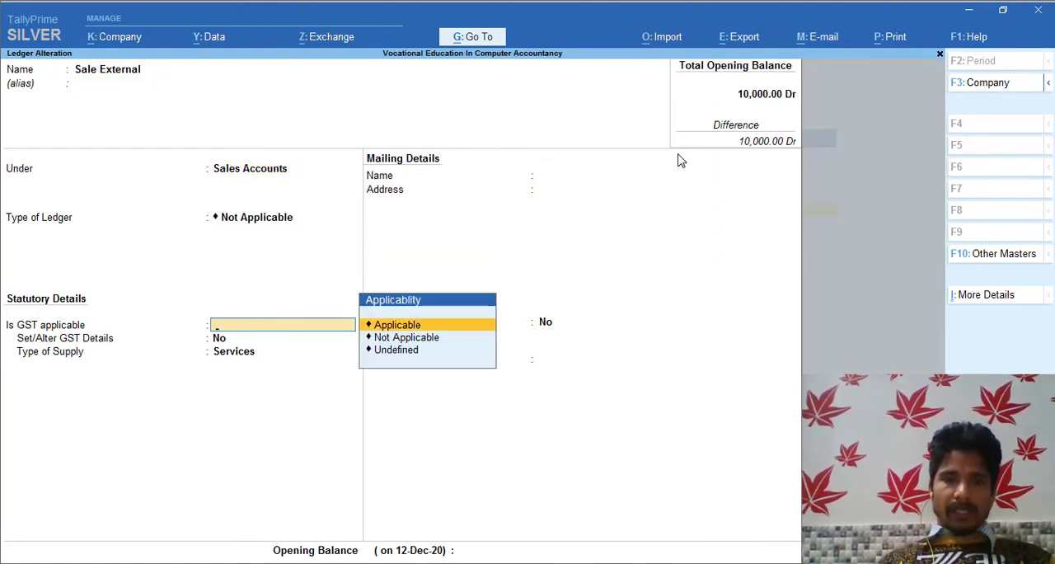
key("Return")
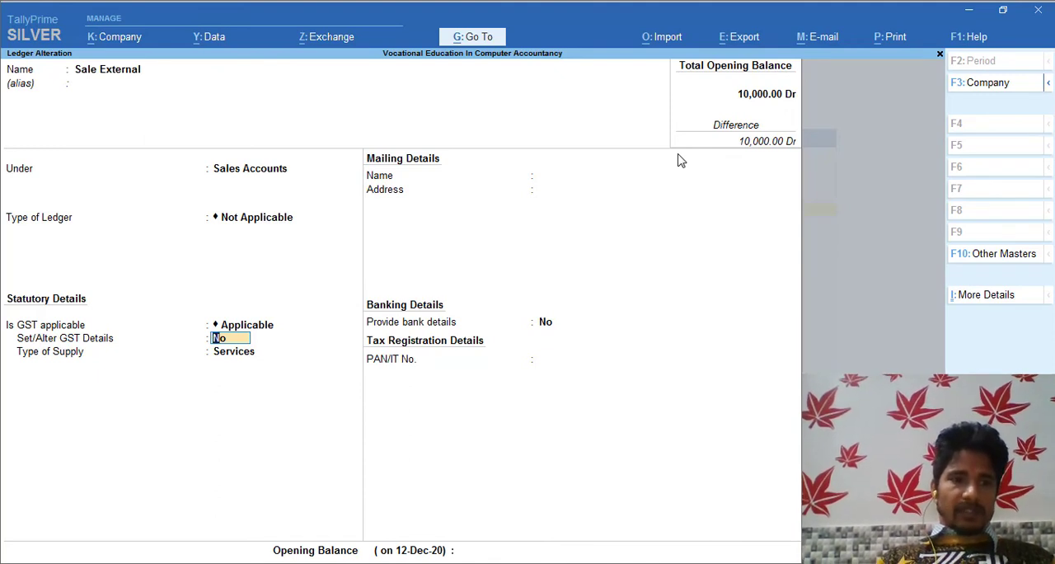
type("y")
key("Return")
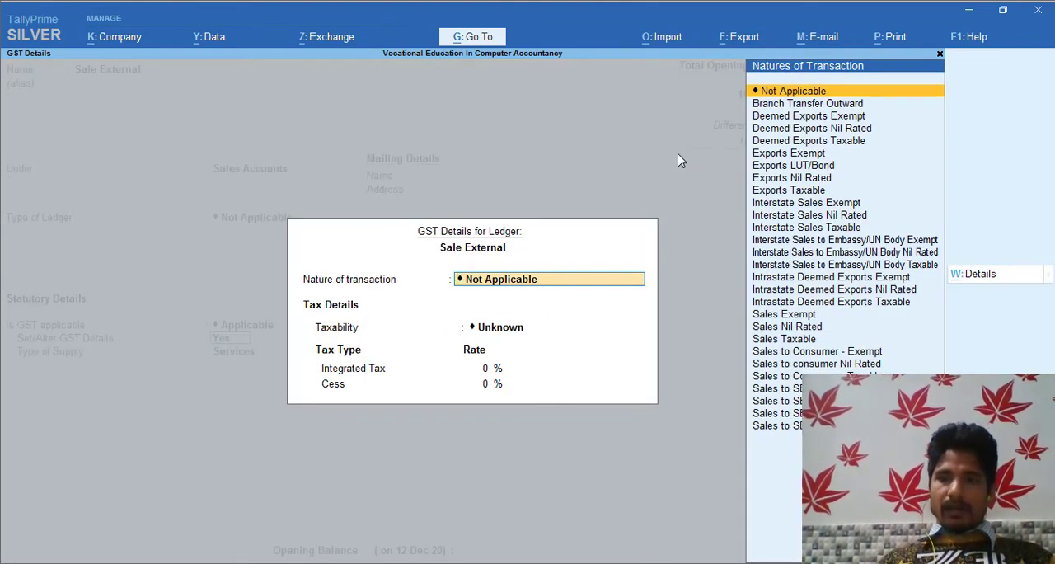
Set the nature of transaction for the Sale External ledger to Interstate Sales Taxable.
key("Down")
key("Down")
key("Down")
key("Down")
key("Down")
key("Down")
key("Down")
key("Down")
key("Down")
key("Down")
key("Down")
key("Down")
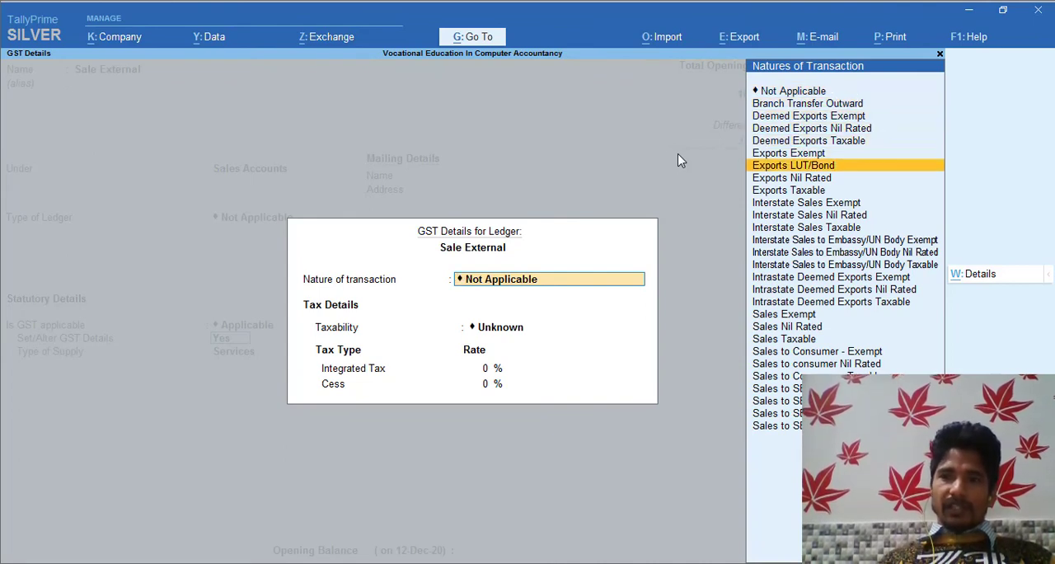
key("Down")
key("Down")
key("Down")
key("Down")
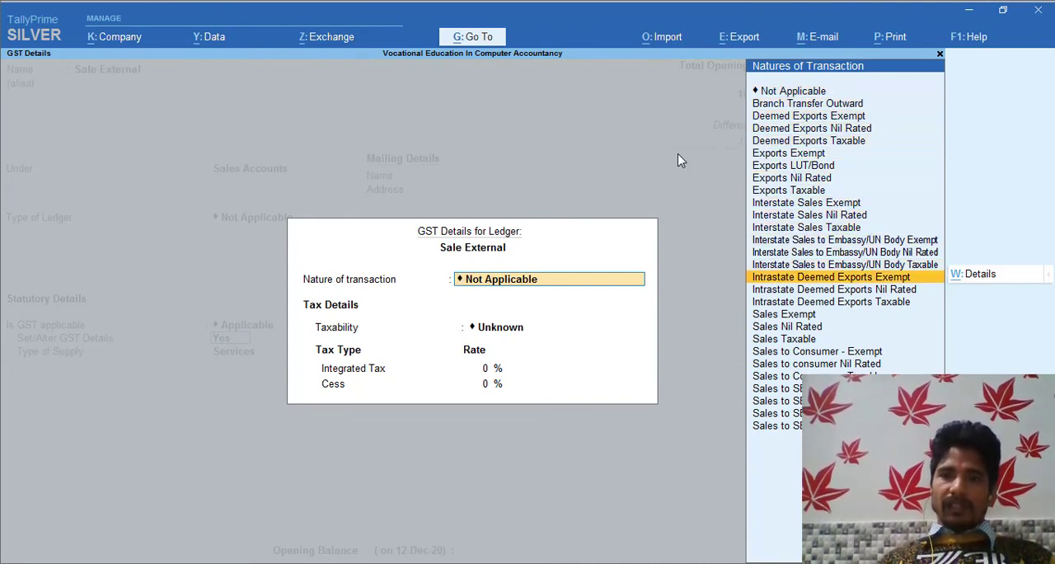
key("Up")
key("Up")
key("Up")
key("Up")
key("Up")
key("Up")
key("Up")
key("Up")
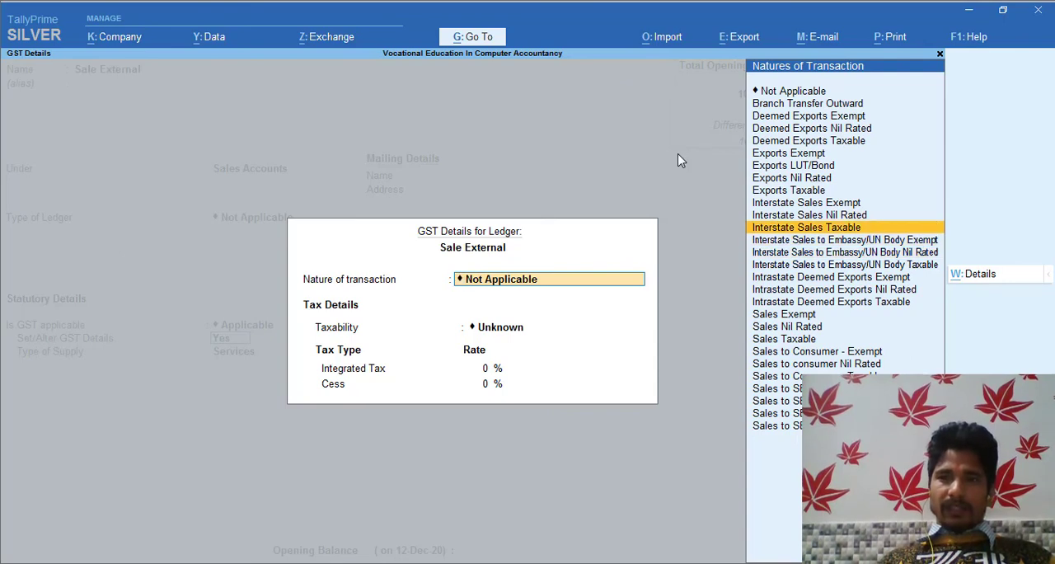
key("Down")
key("Down")
key("Down")
key("Down")
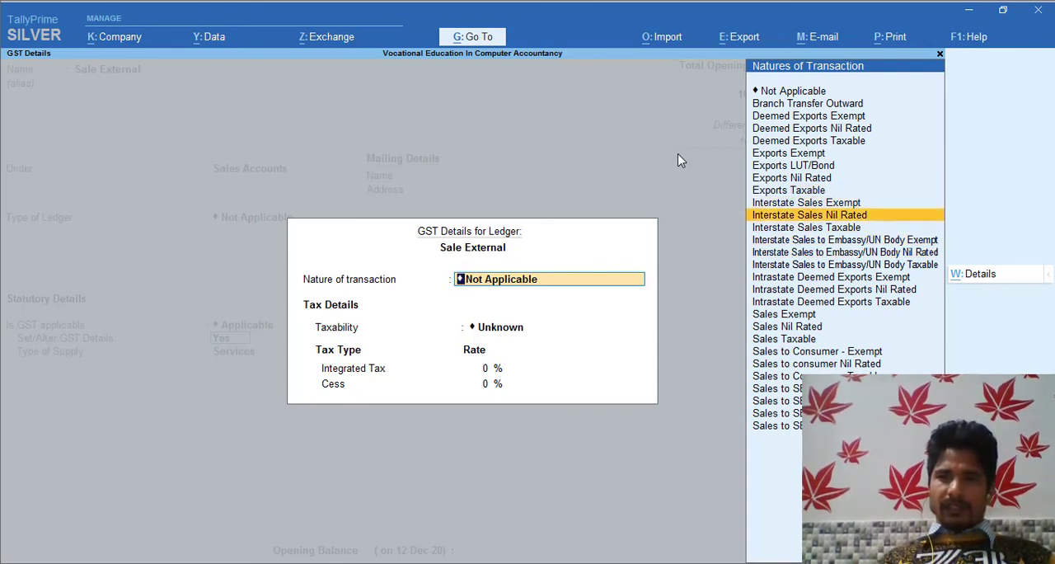
key("Up")
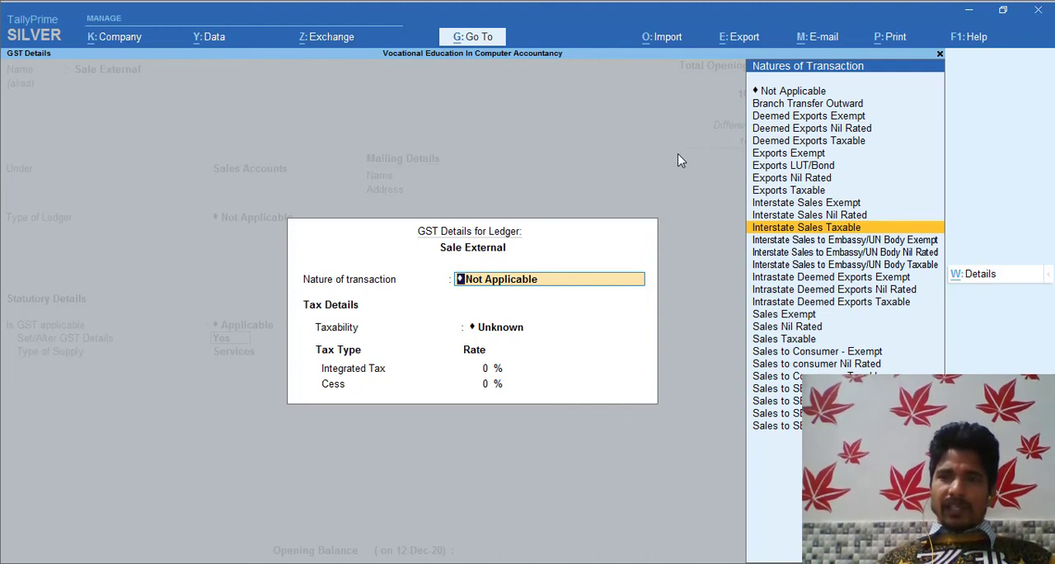
key("Return")
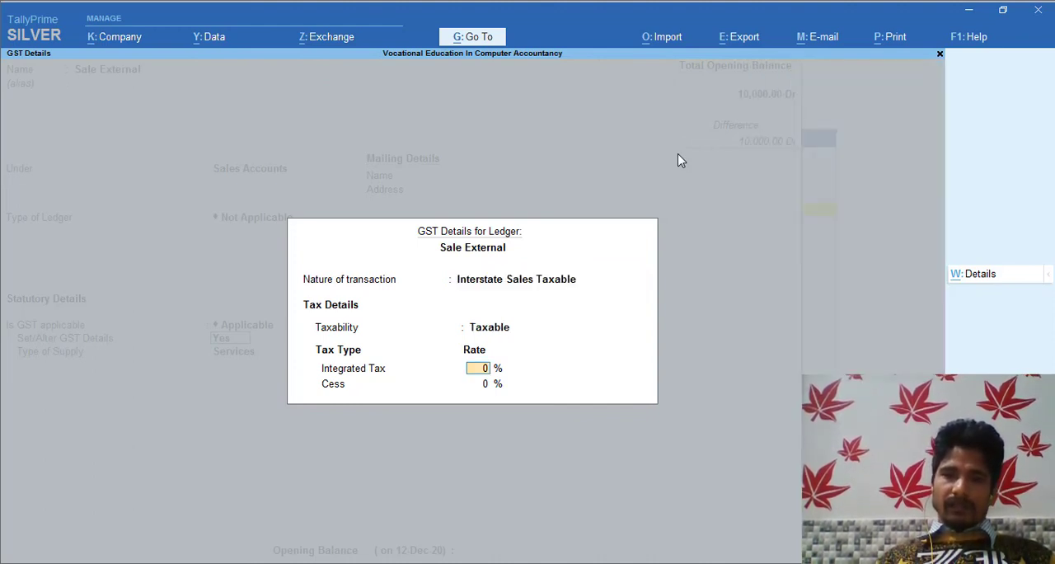
Set Sale External's integrated tax rate to 18% and its type of supply to Goods, saving the ledger.
type("18")
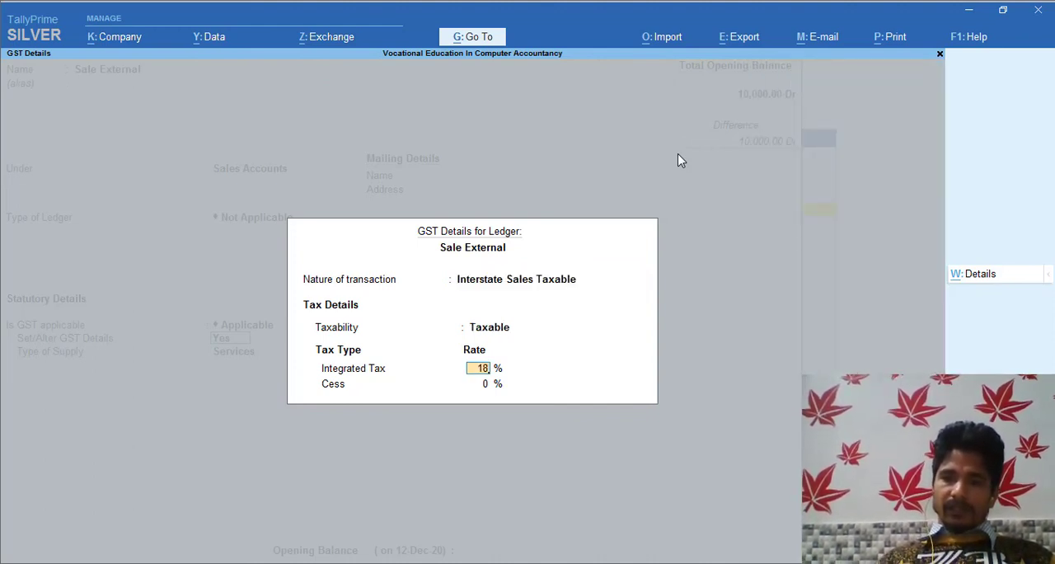
key("Return")
key("Return")
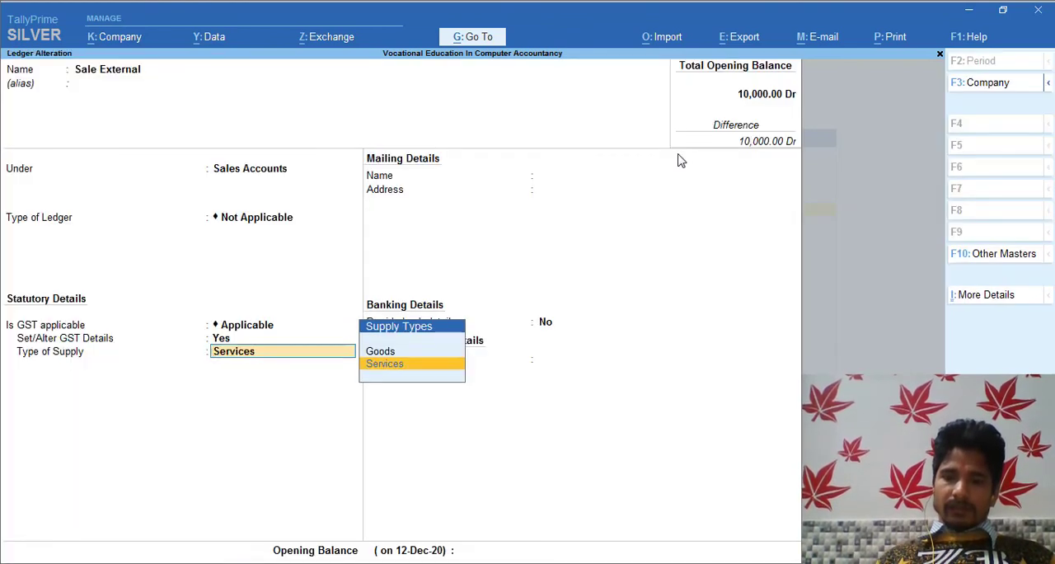
key("Up")
key("Return")
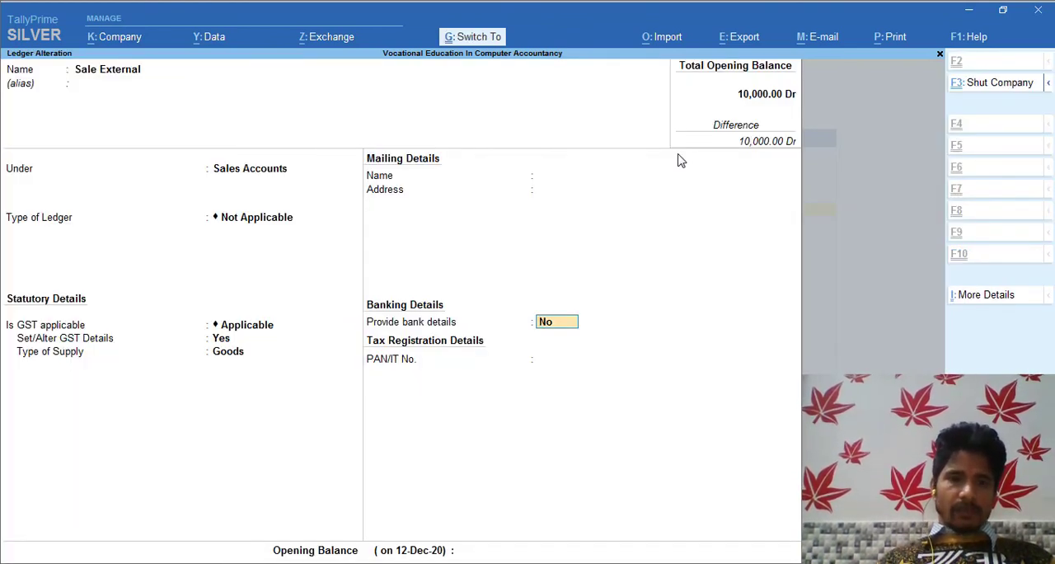
key("ctrl+a")
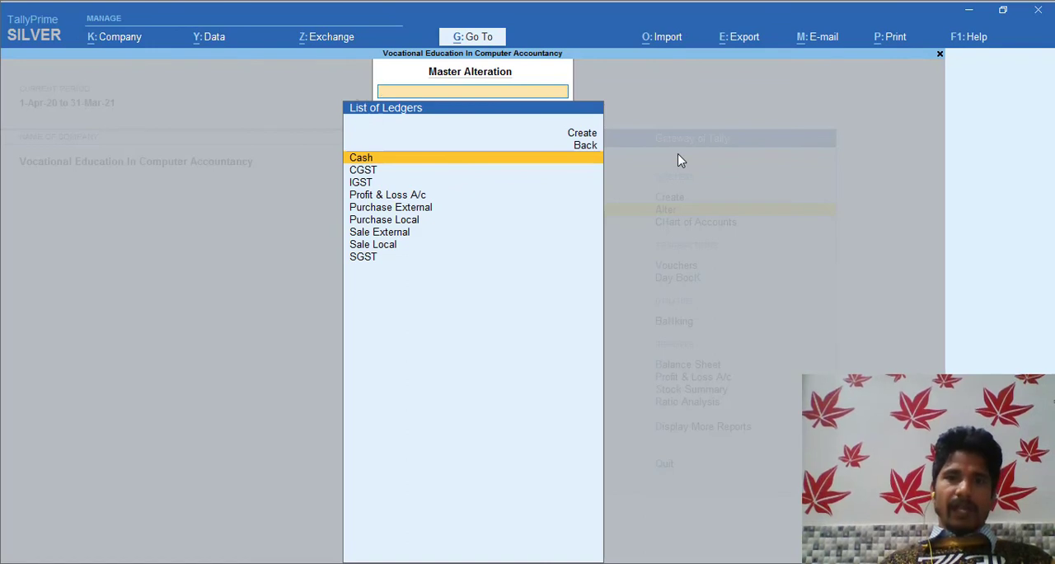